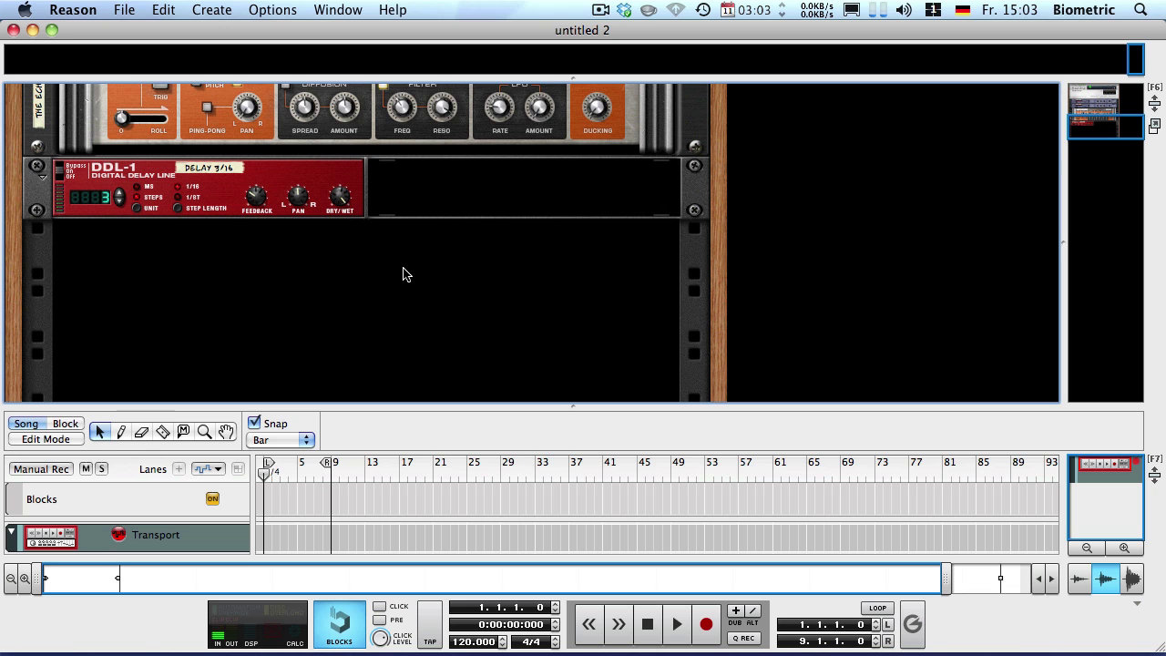
Create Audio Track 1 in the rack and record about three bars onto it.
right_click(410, 274)
click(370, 289)
right_click(410, 276)
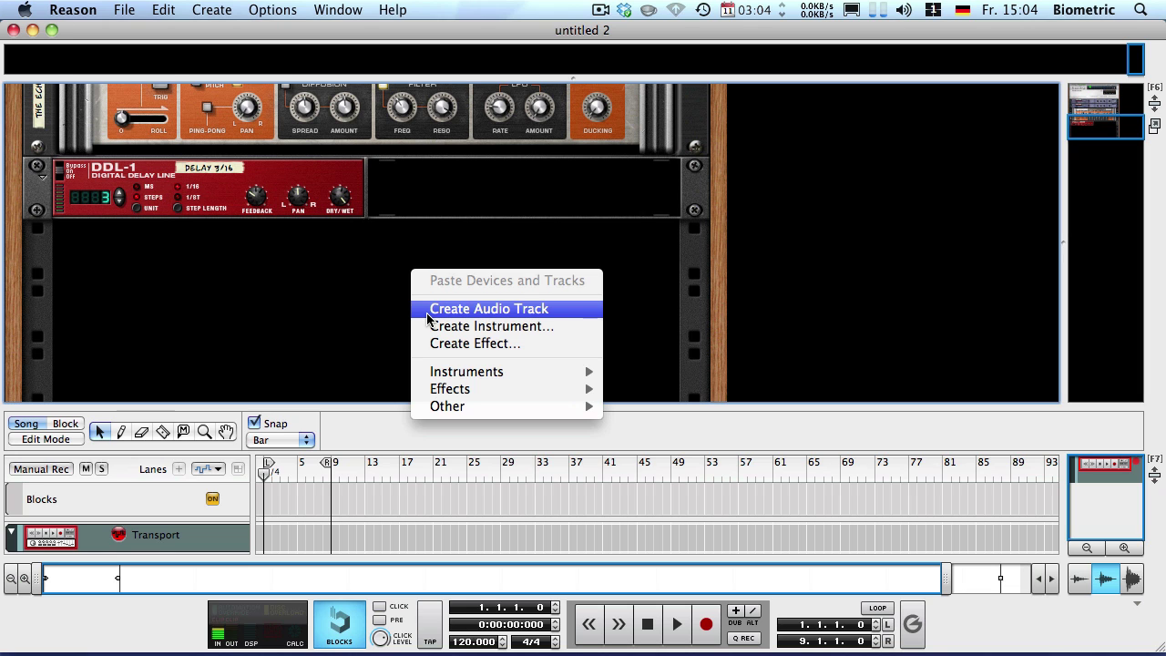
click(427, 309)
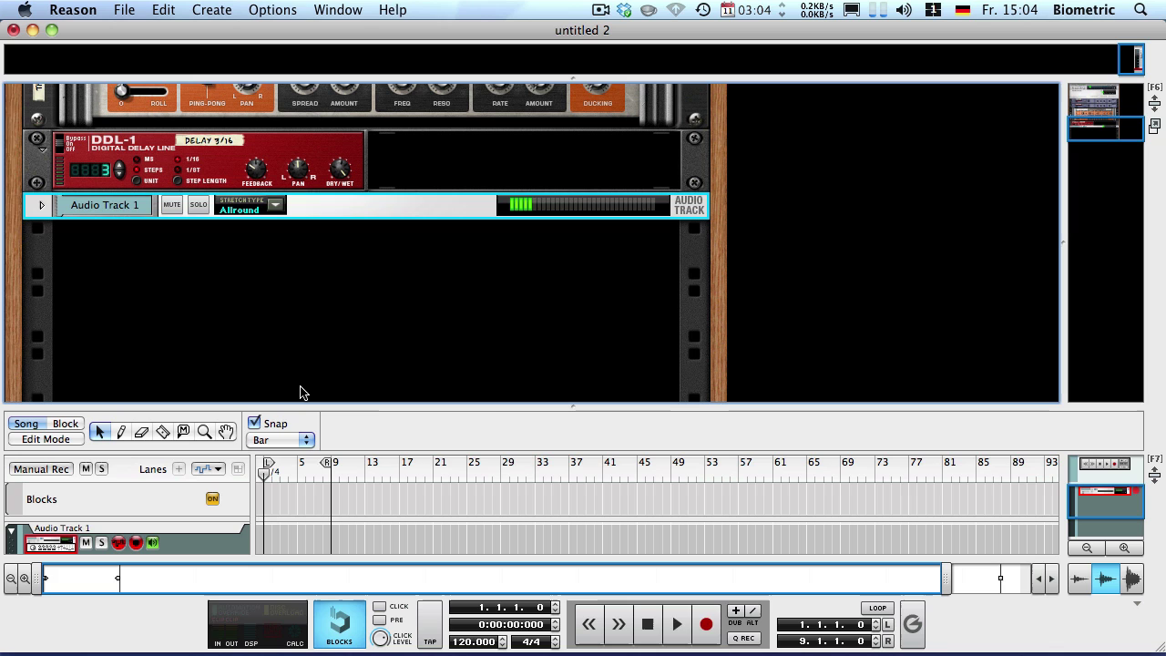
key(super+Return)
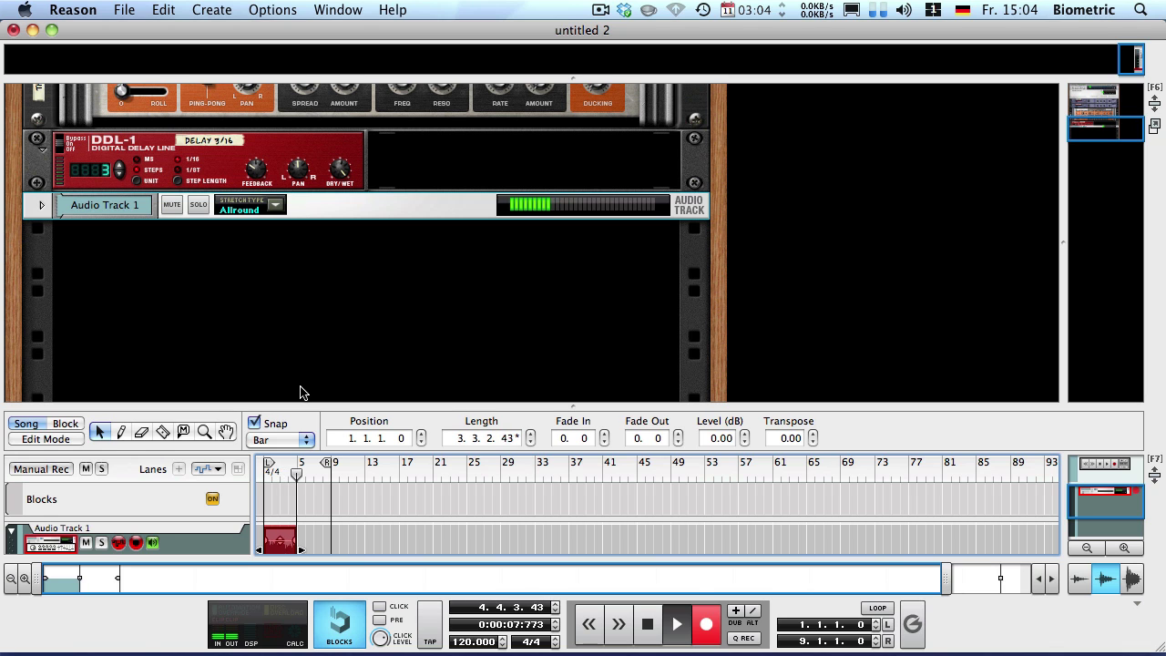
Stop recording, turn off live input monitoring, and zoom the timeline onto the first bars.
key(space)
click(149, 544)
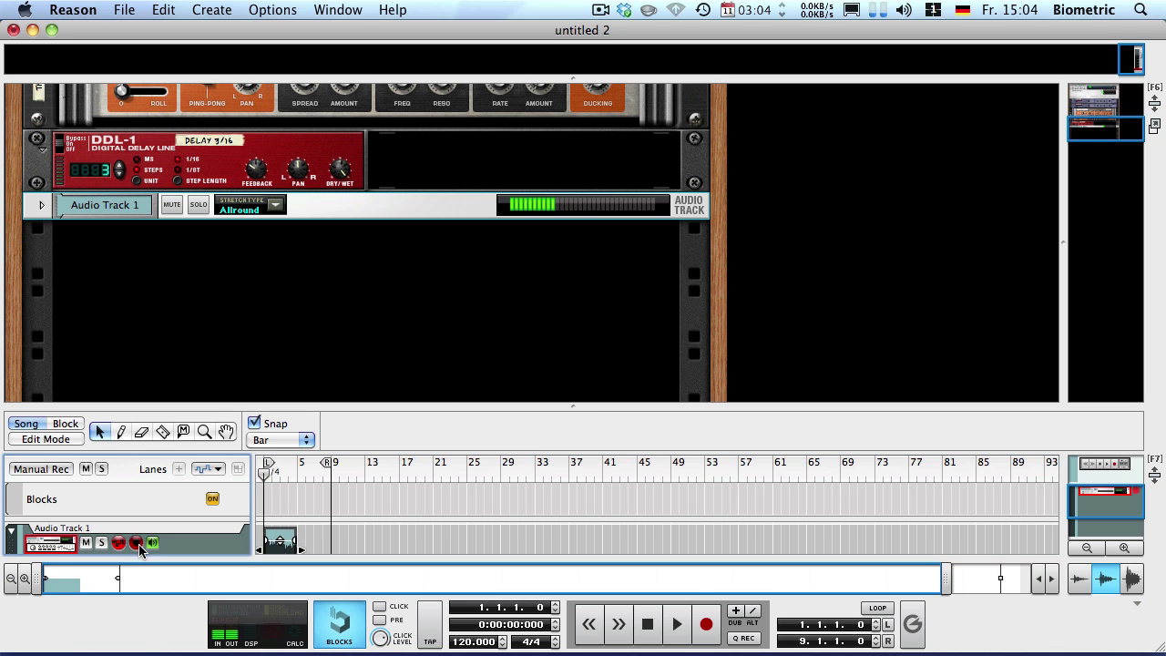
drag(948, 577, 293, 578)
Play the clip, set the loop end at bar 5, enable looping, and return to bar 1.
key(space)
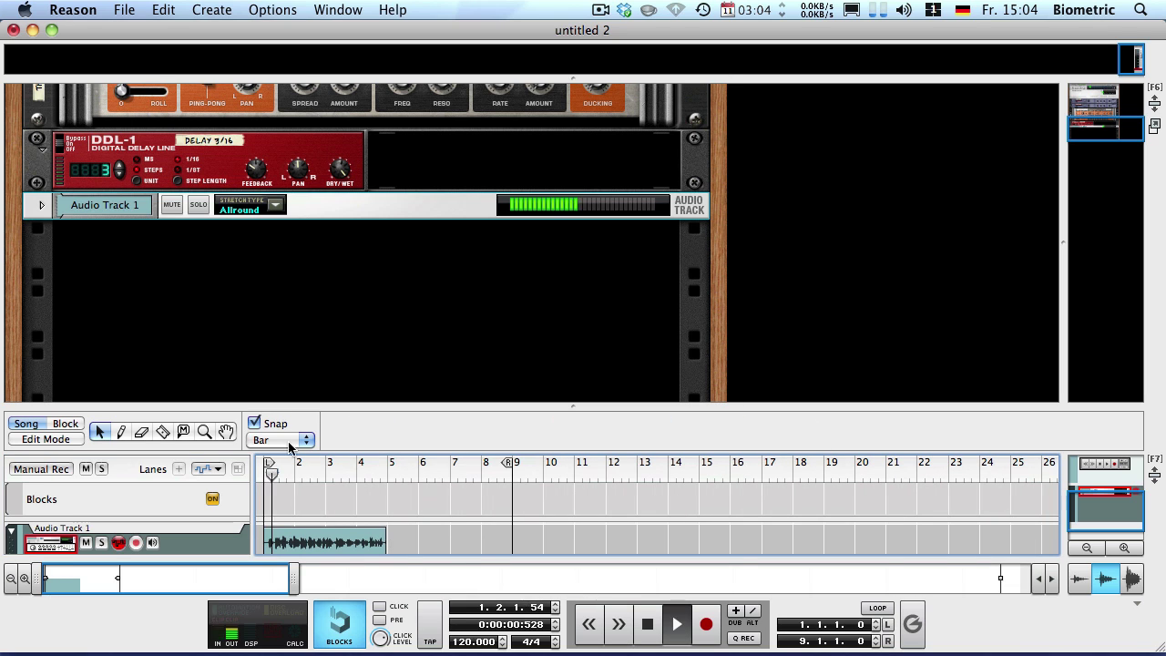
alt+click(384, 465)
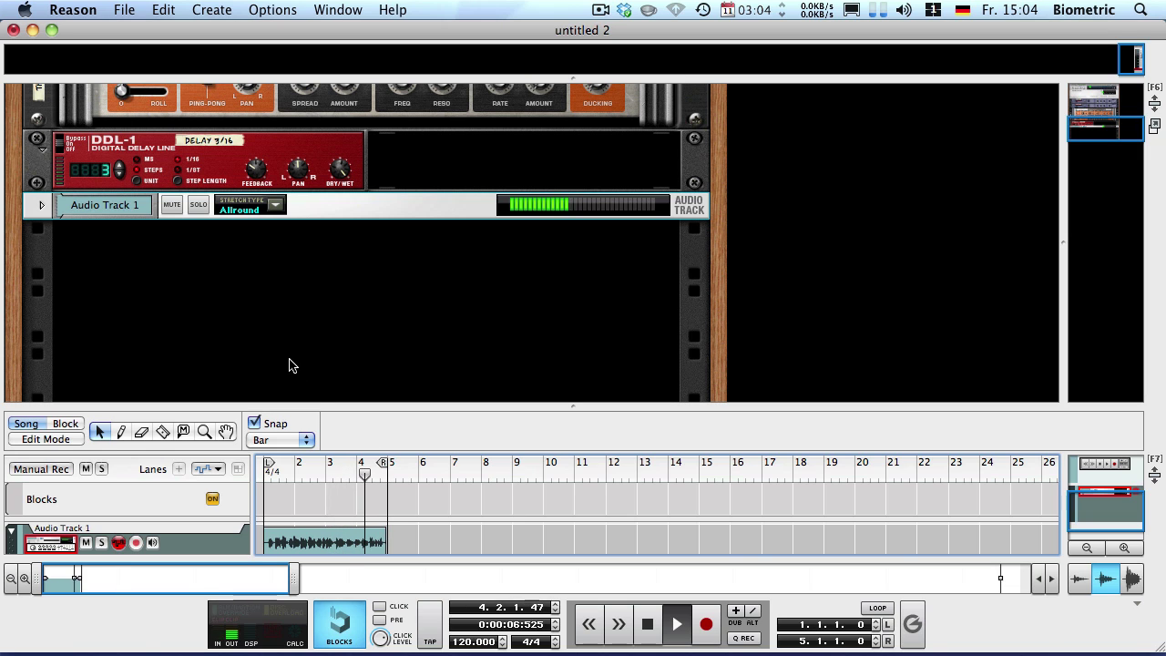
key(l)
key(space)
key(KP_0)
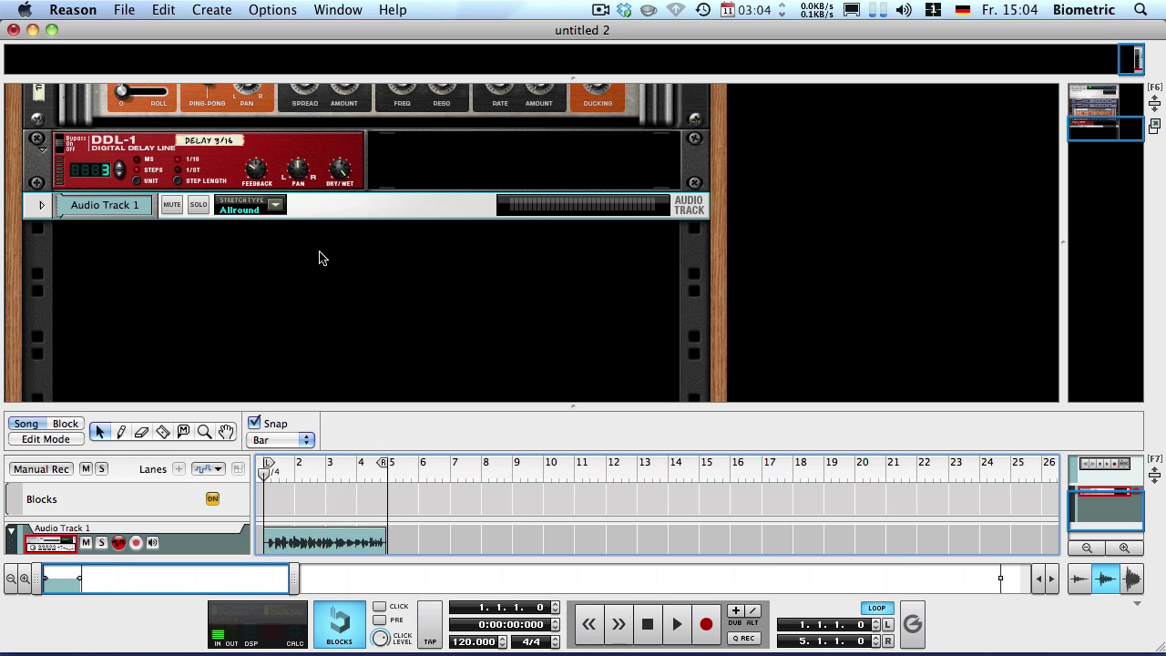
Add a BV512 Digital Vocoder, check the rear cabling, then delete it.
right_click(319, 256)
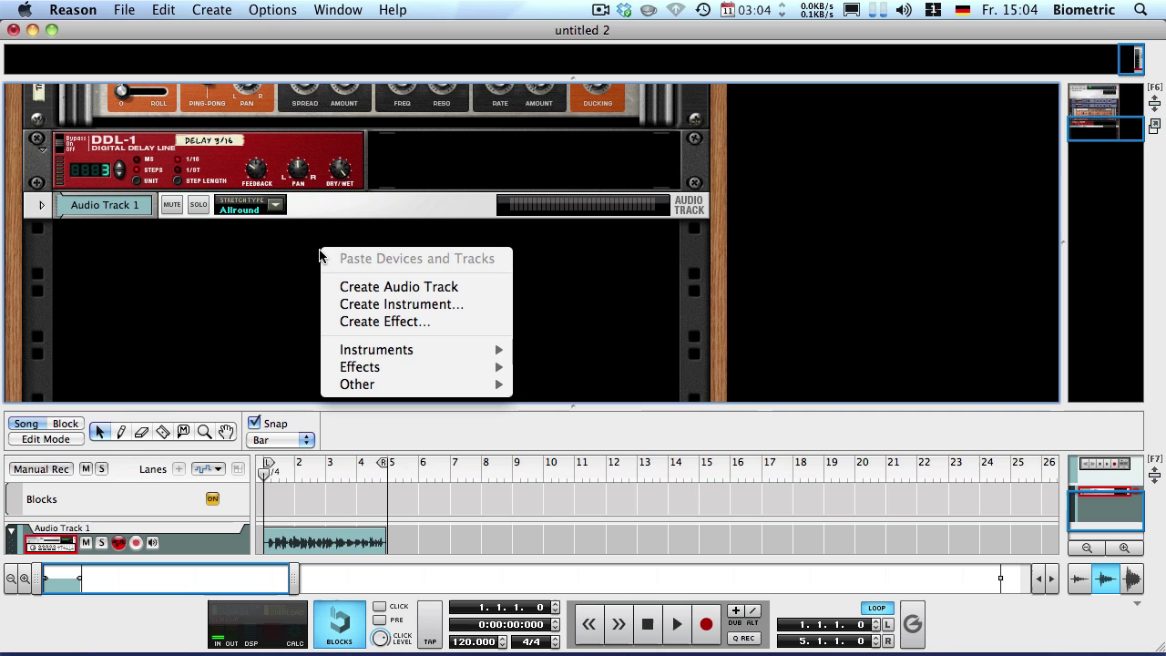
mouse_move(396, 353)
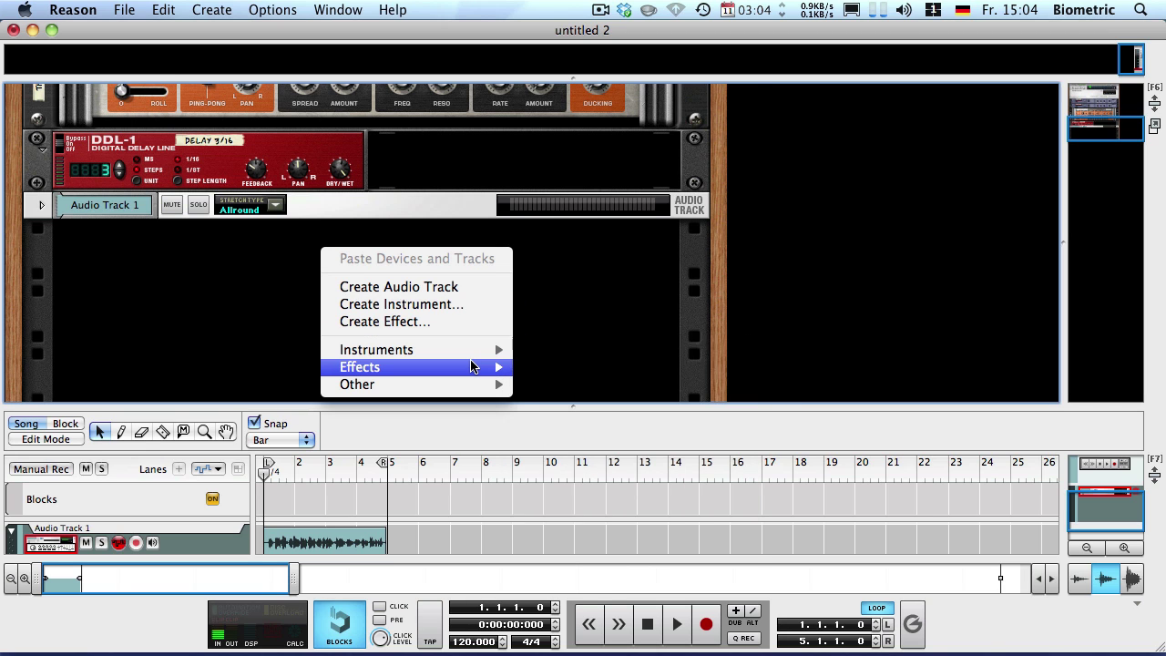
mouse_move(473, 367)
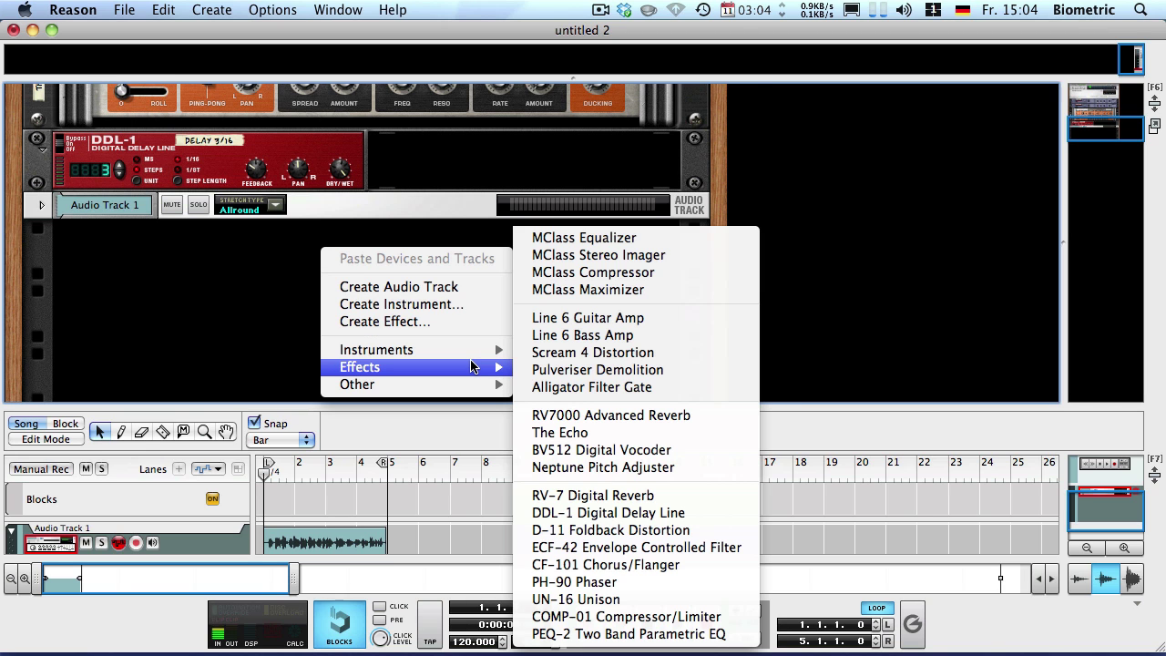
click(690, 450)
key(Tab)
key(Tab)
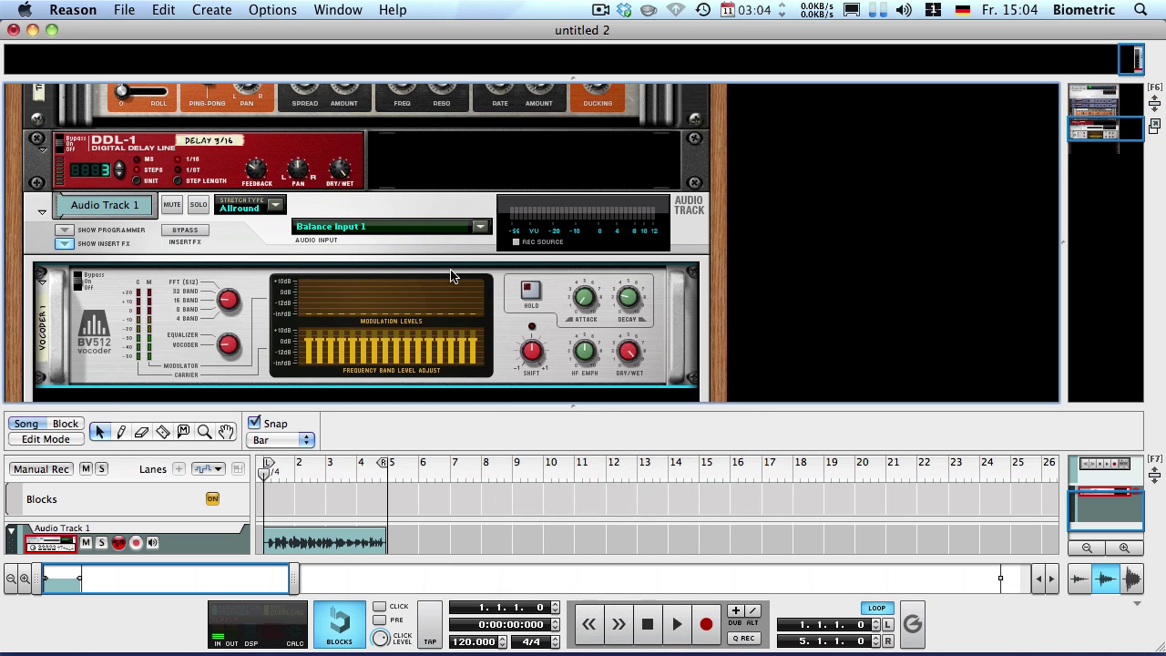
scroll(450, 270, down, 2)
key(BackSpace)
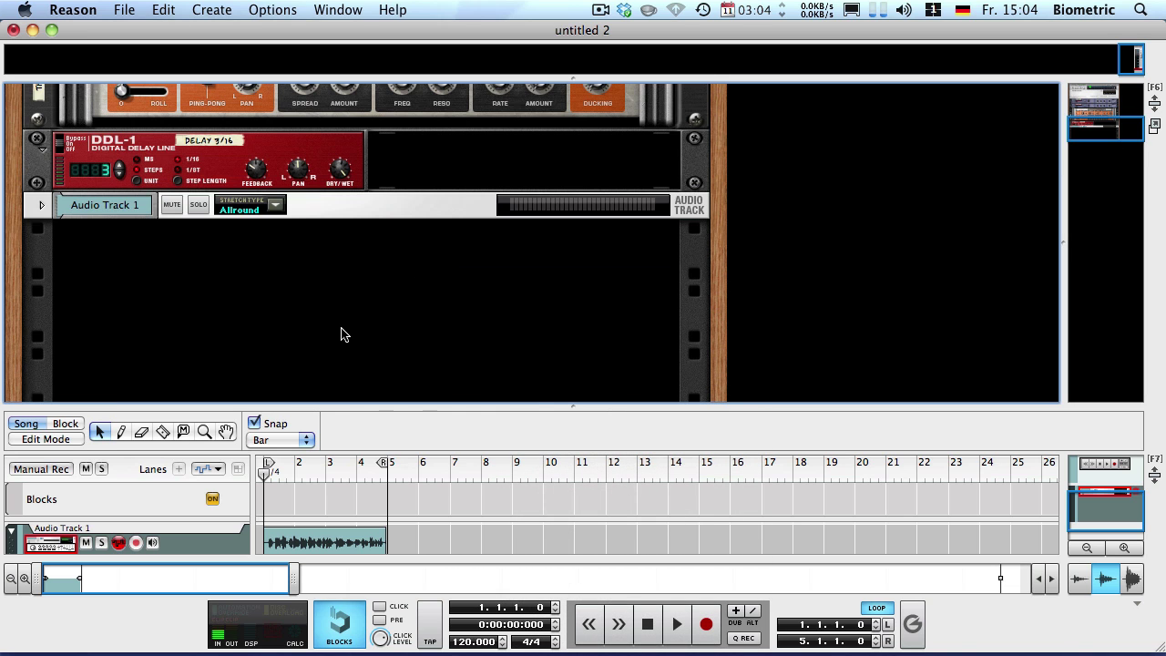
Add the BV512 Digital Vocoder to the rack again.
right_click(341, 334)
mouse_move(410, 446)
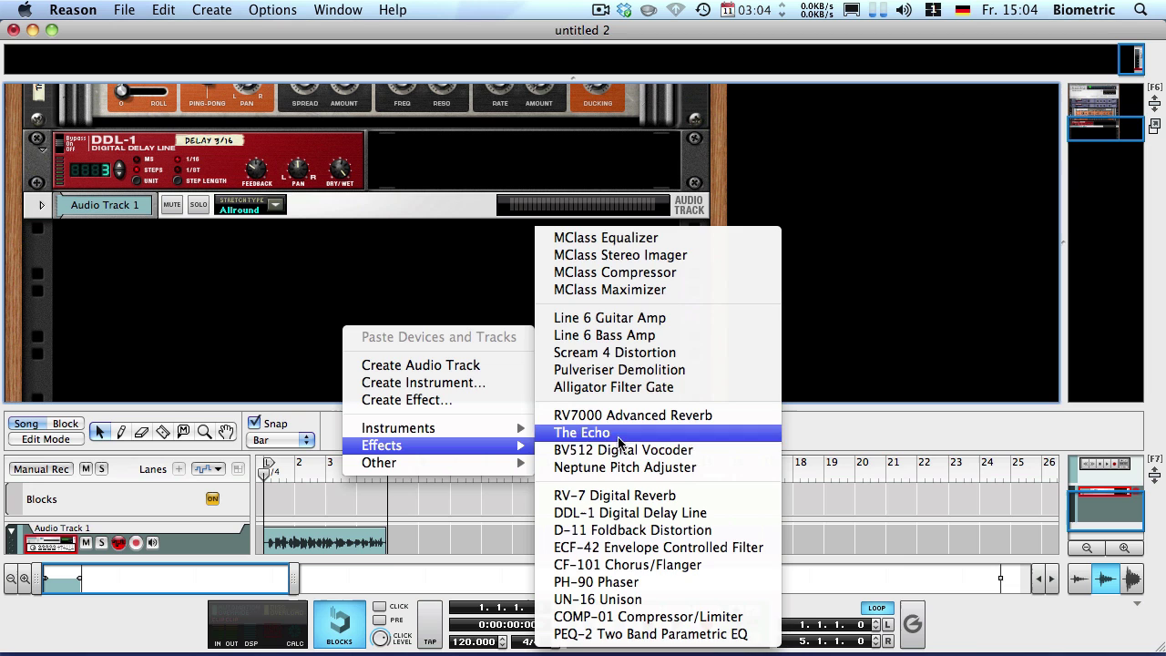
click(622, 451)
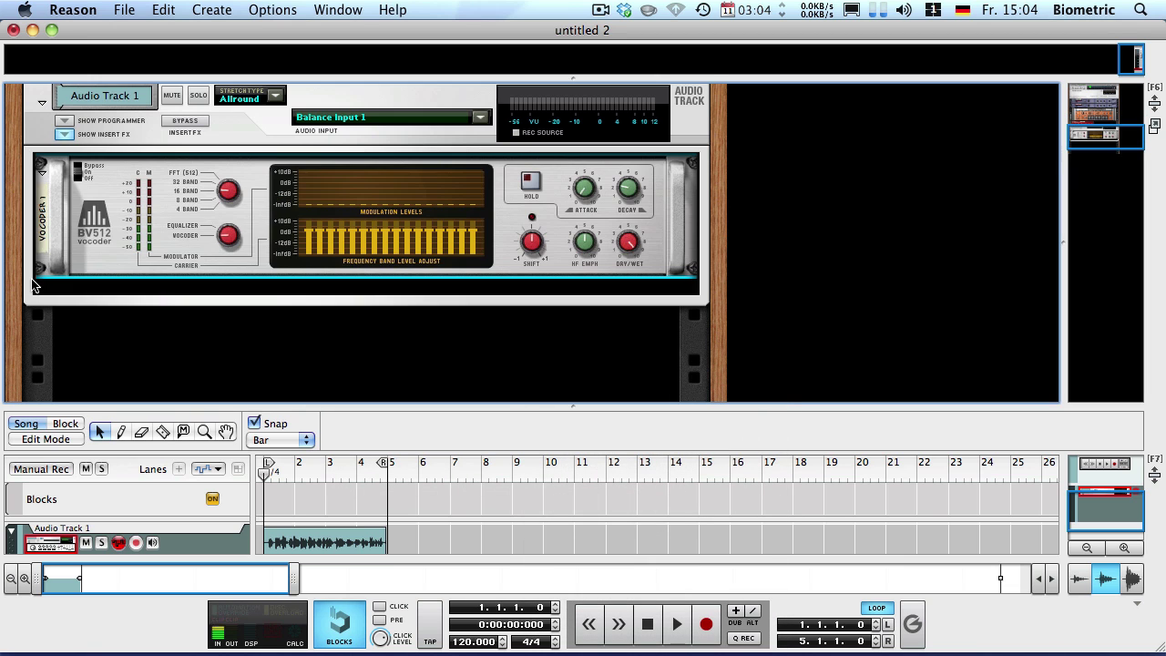
Cable Audio Track Direct Out L to the vocoder's Modulator Input and test it with playback.
key(Tab)
scroll(287, 252, up, 3)
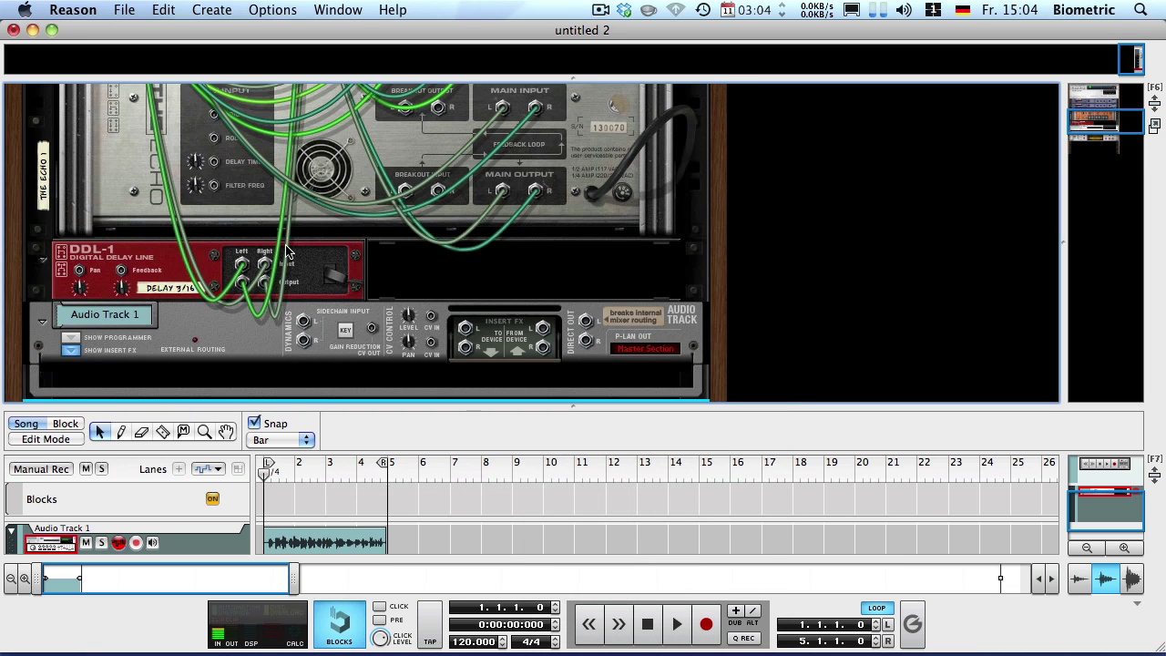
scroll(287, 253, down, 3)
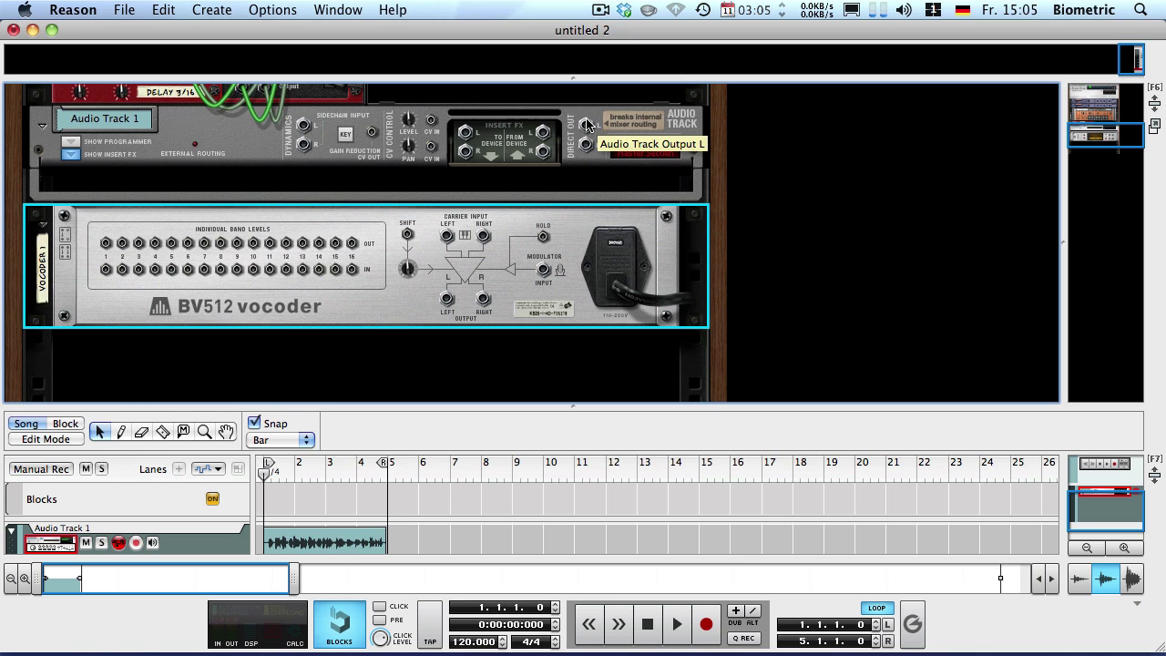
drag(586, 123, 544, 270)
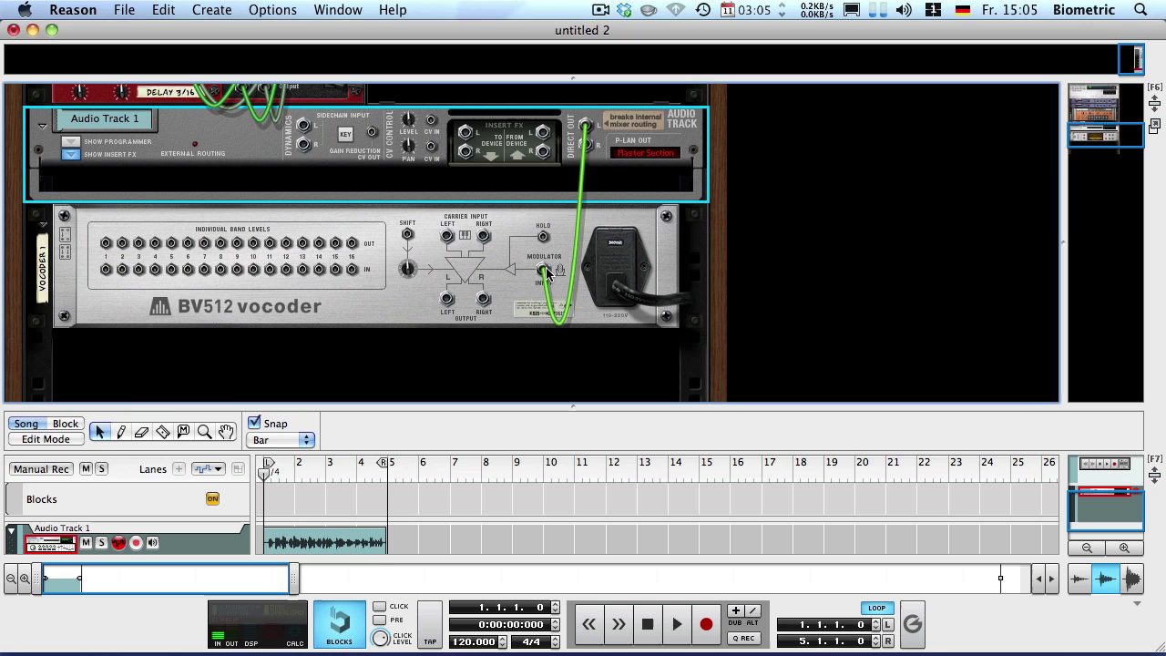
key(space)
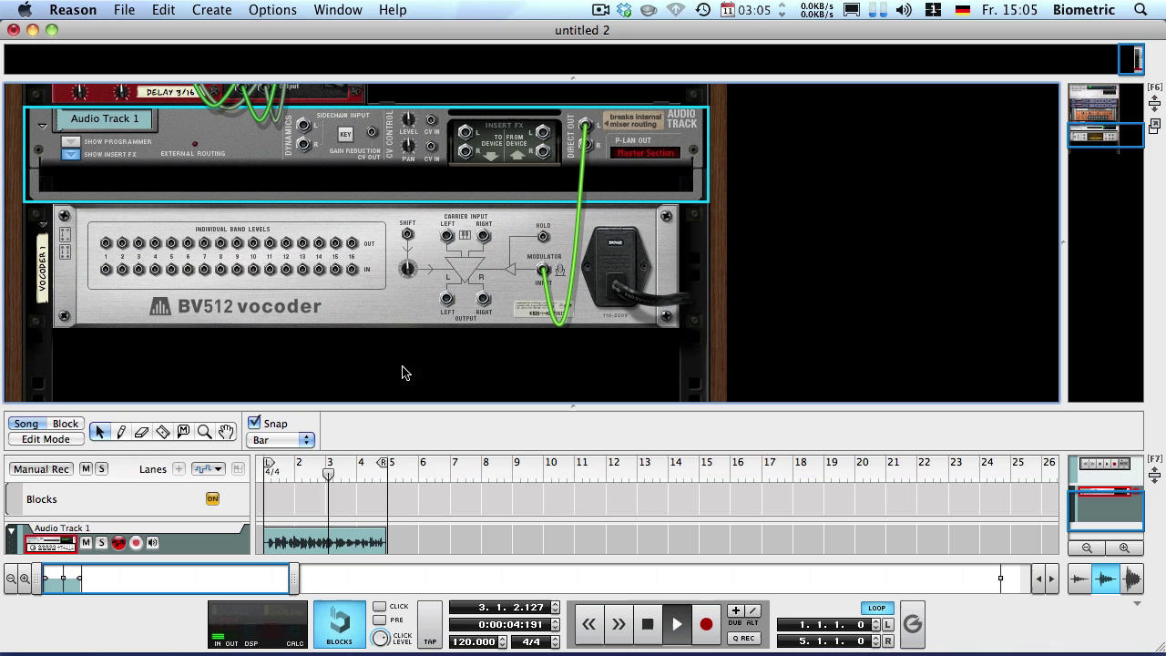
key(space)
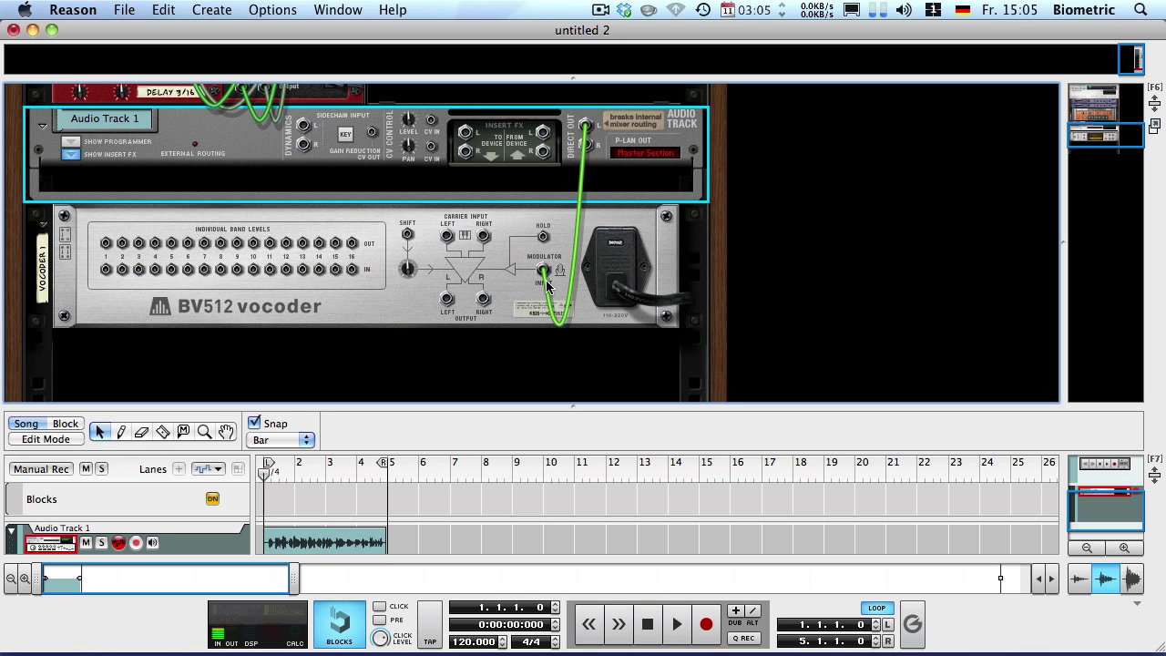
Back on the front panels, play the clip while watching the vocoder's levels.
key(Tab)
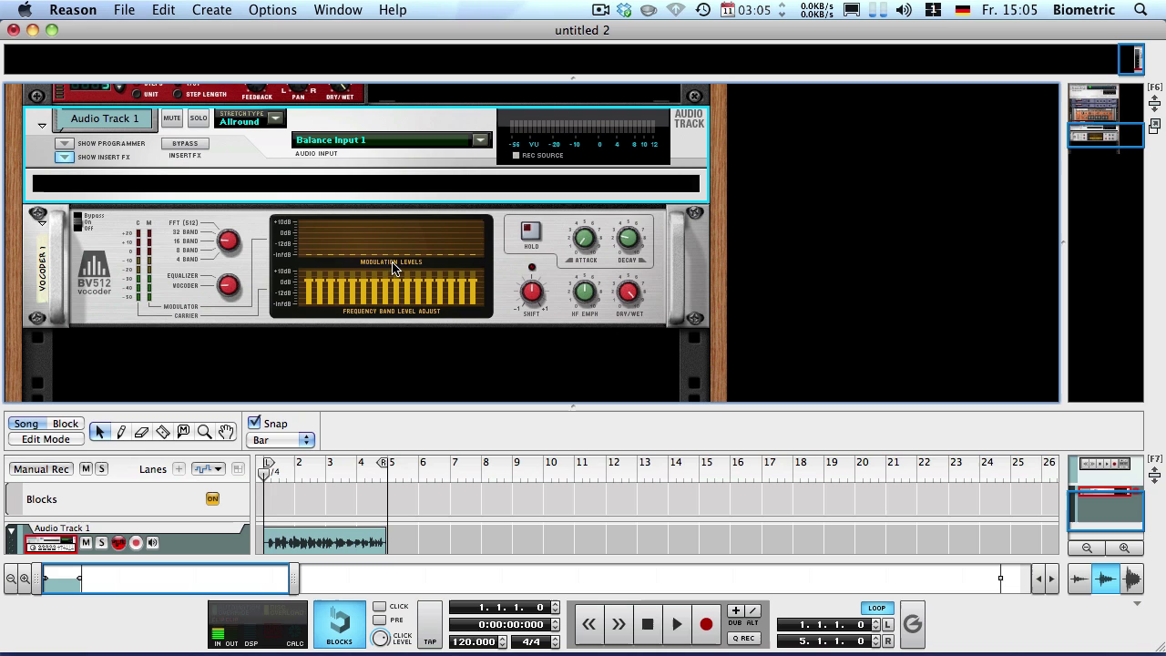
key(space)
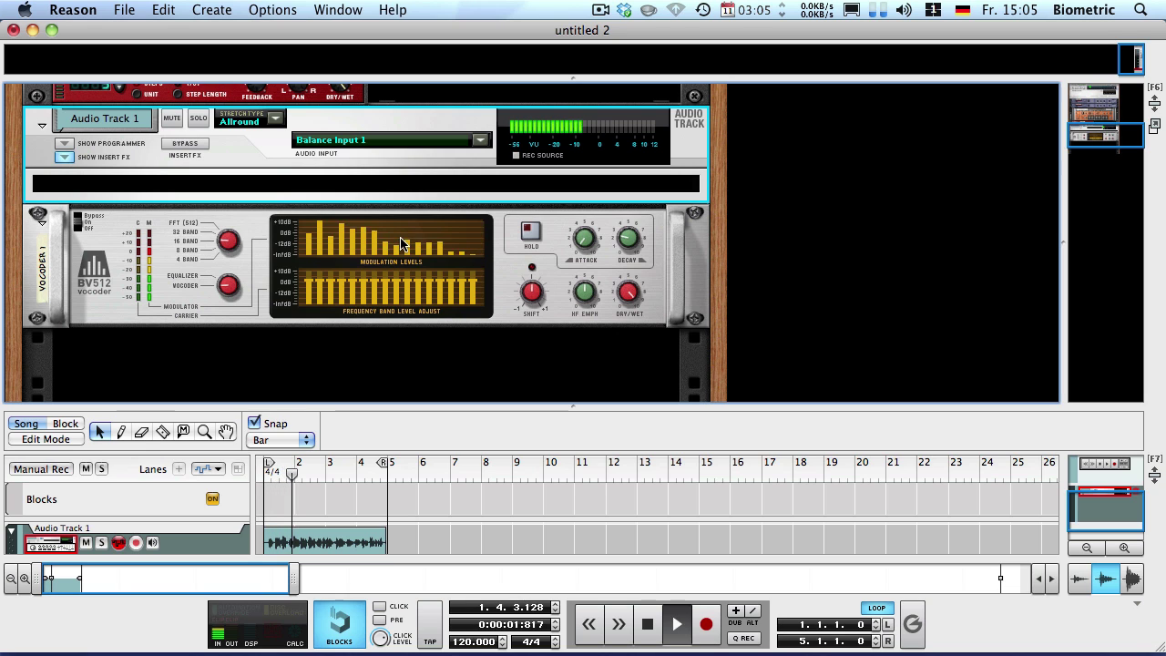
scroll(407, 246, down, 3)
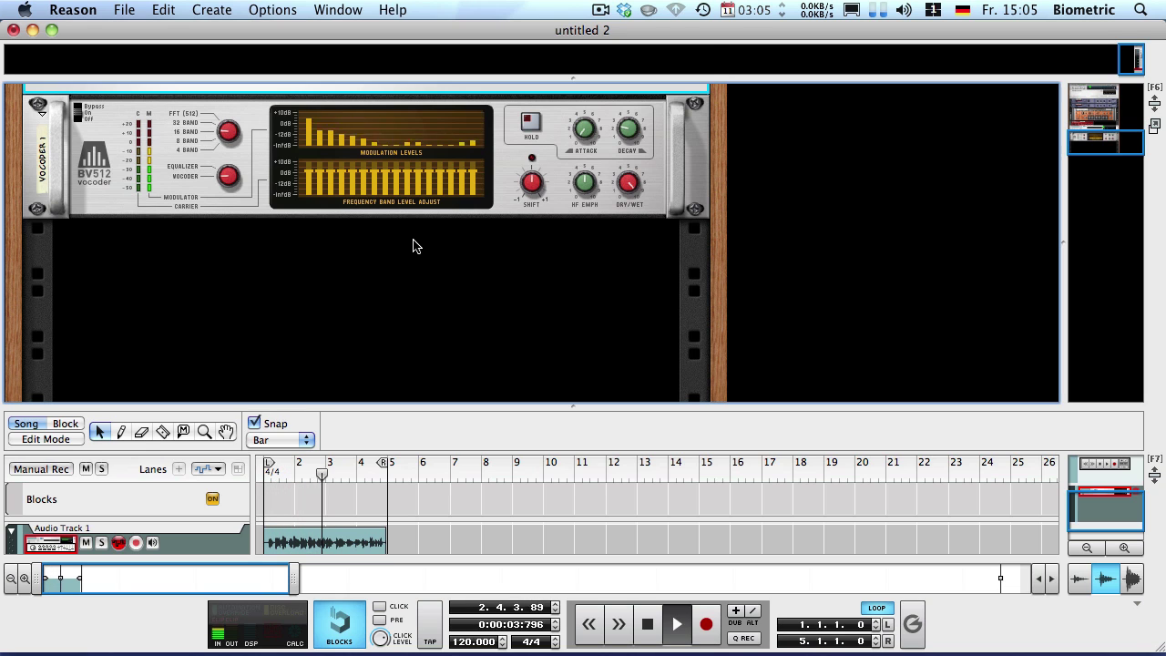
key(space)
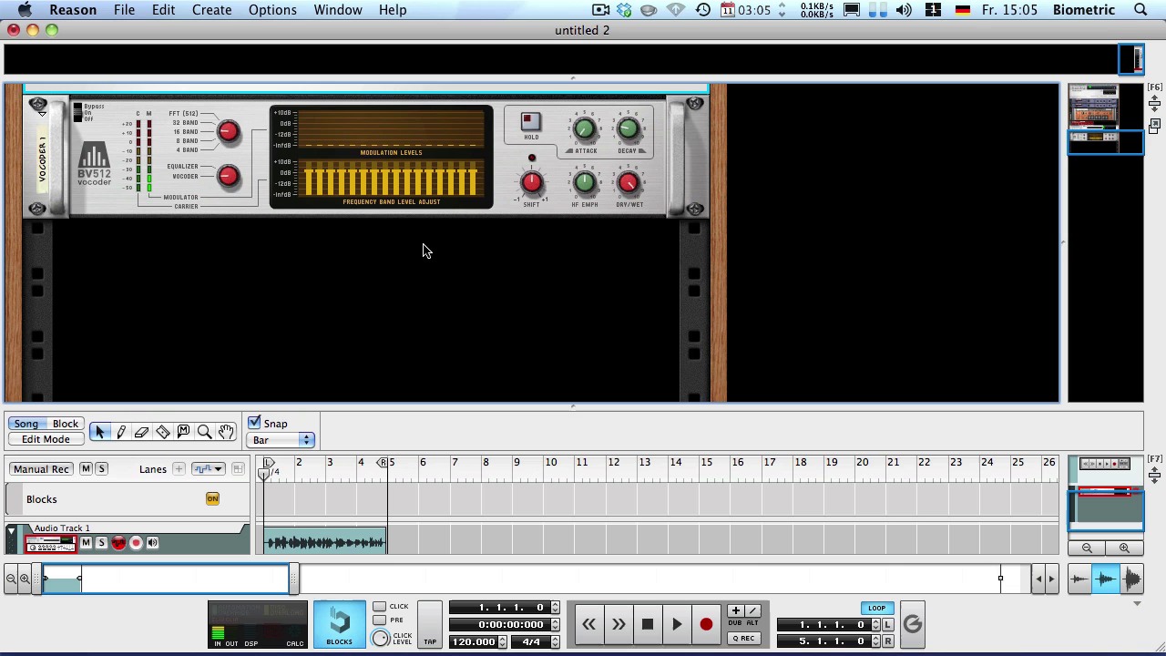
Add a Thor Polysonic Synthesizer below the vocoder.
right_click(346, 246)
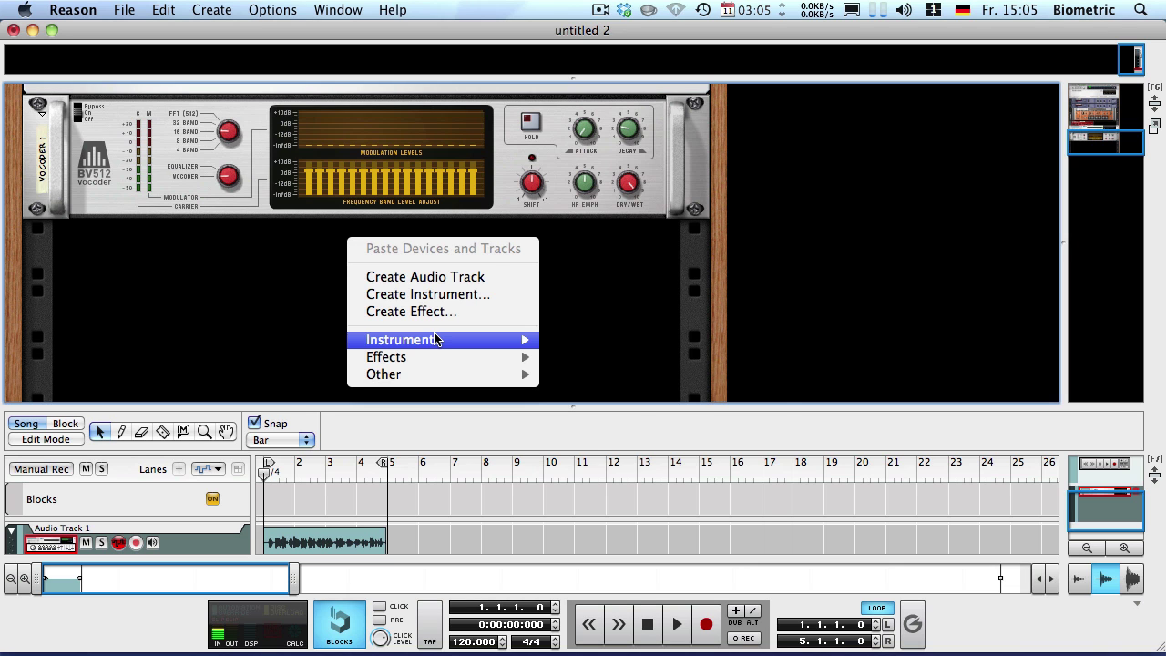
mouse_move(437, 339)
click(711, 380)
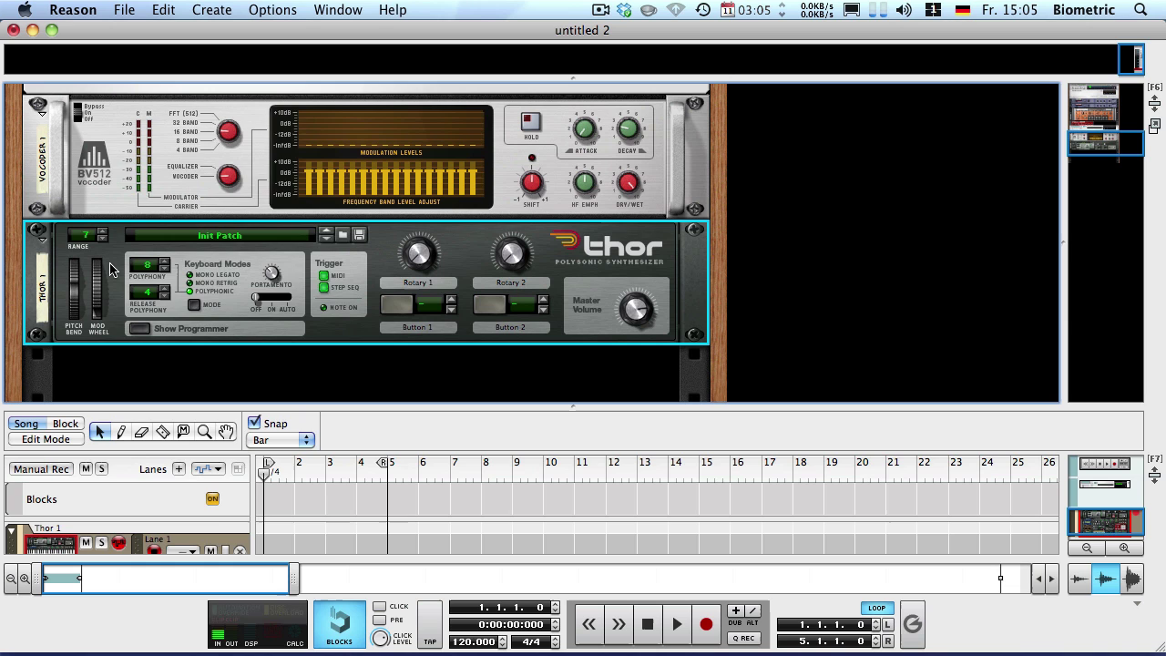
Initialize Thor's patch, set Osc 2 and Osc 3 to Analog, and flip the rack to the rear.
right_click(109, 269)
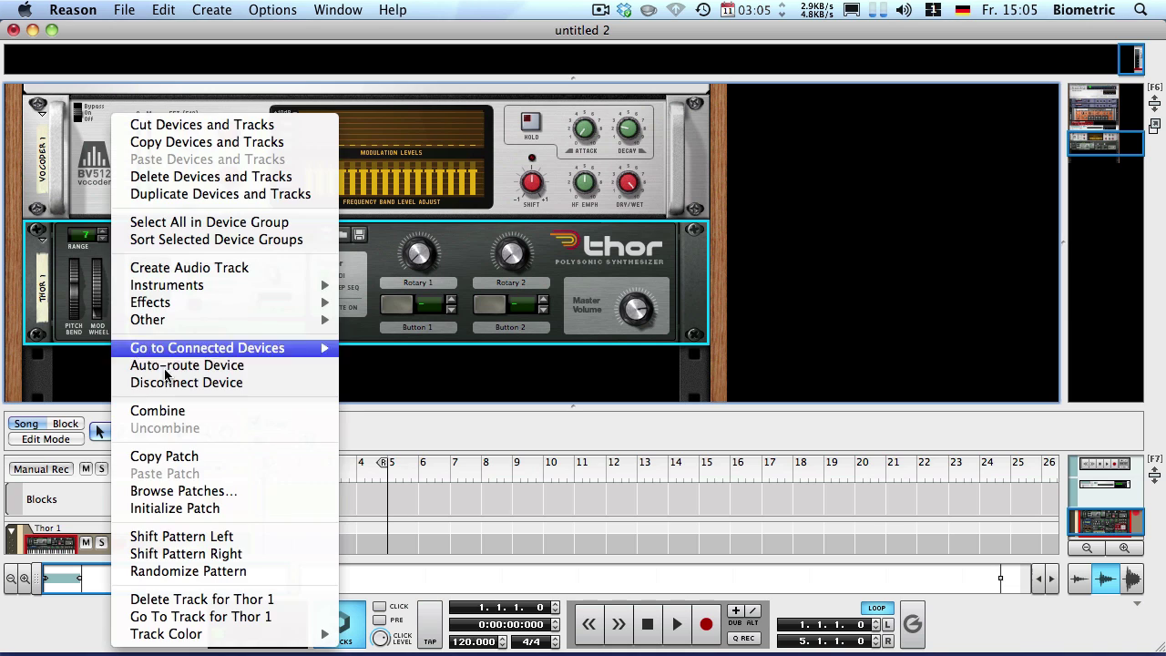
click(179, 507)
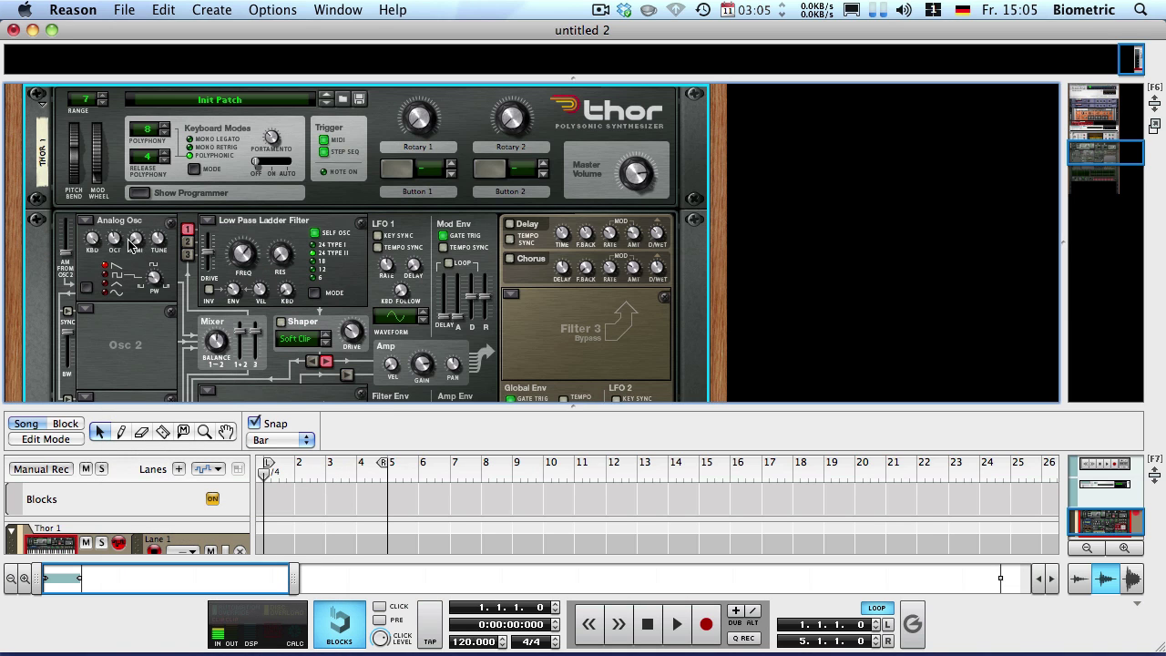
click(85, 310)
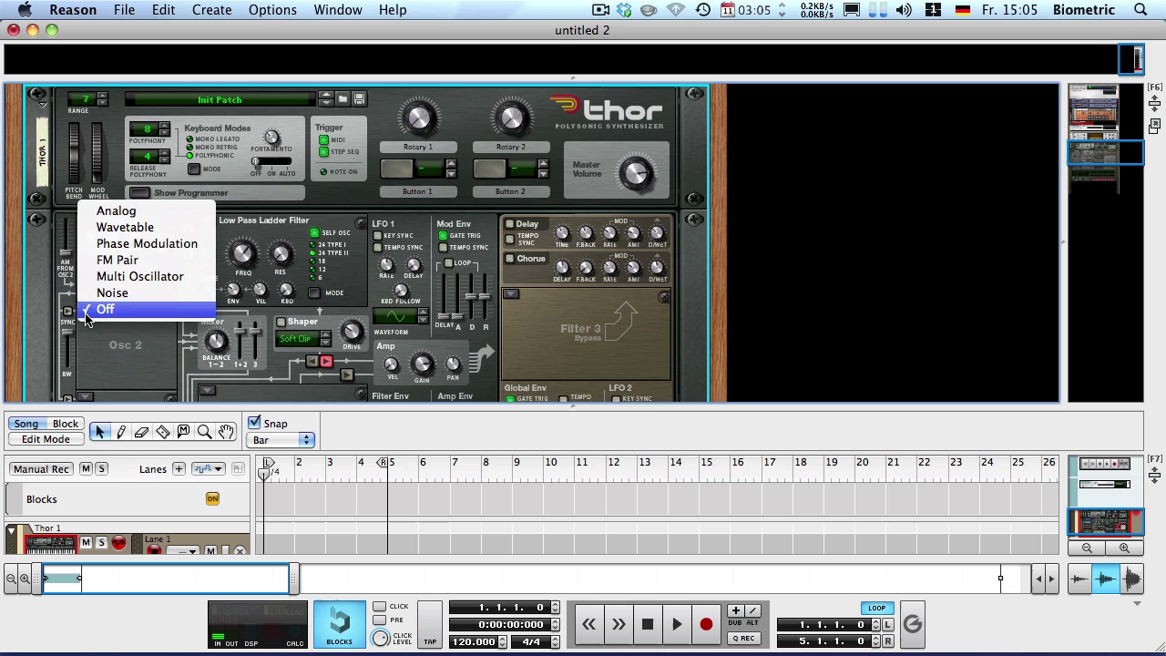
click(114, 211)
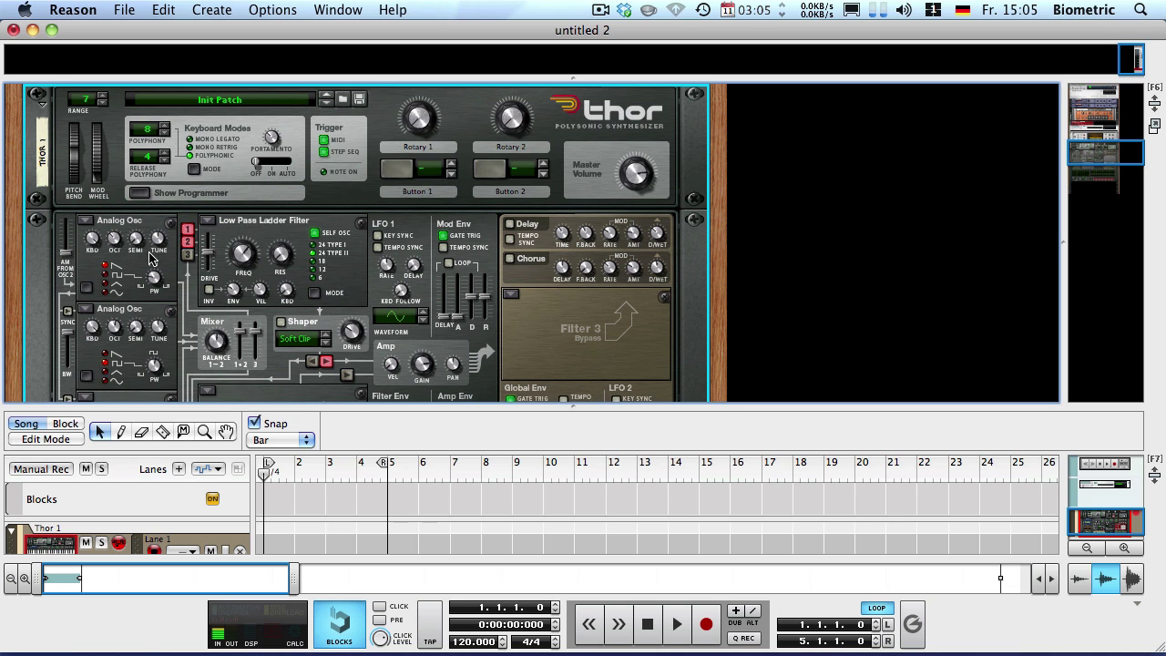
scroll(153, 256, down, 3)
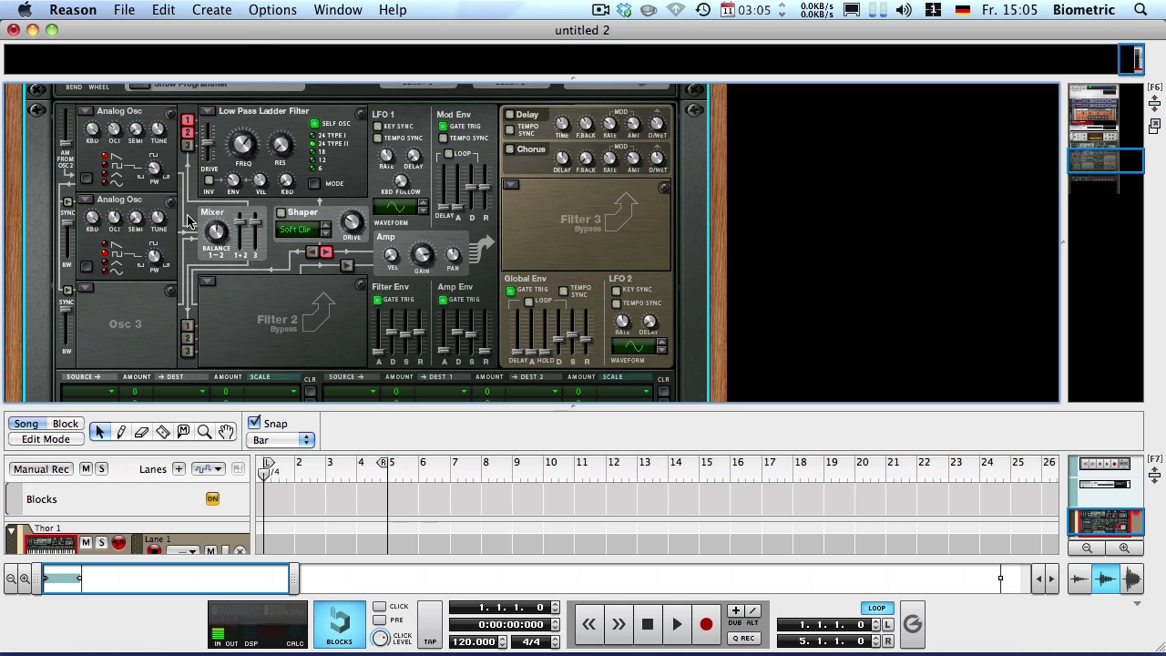
click(84, 288)
click(111, 157)
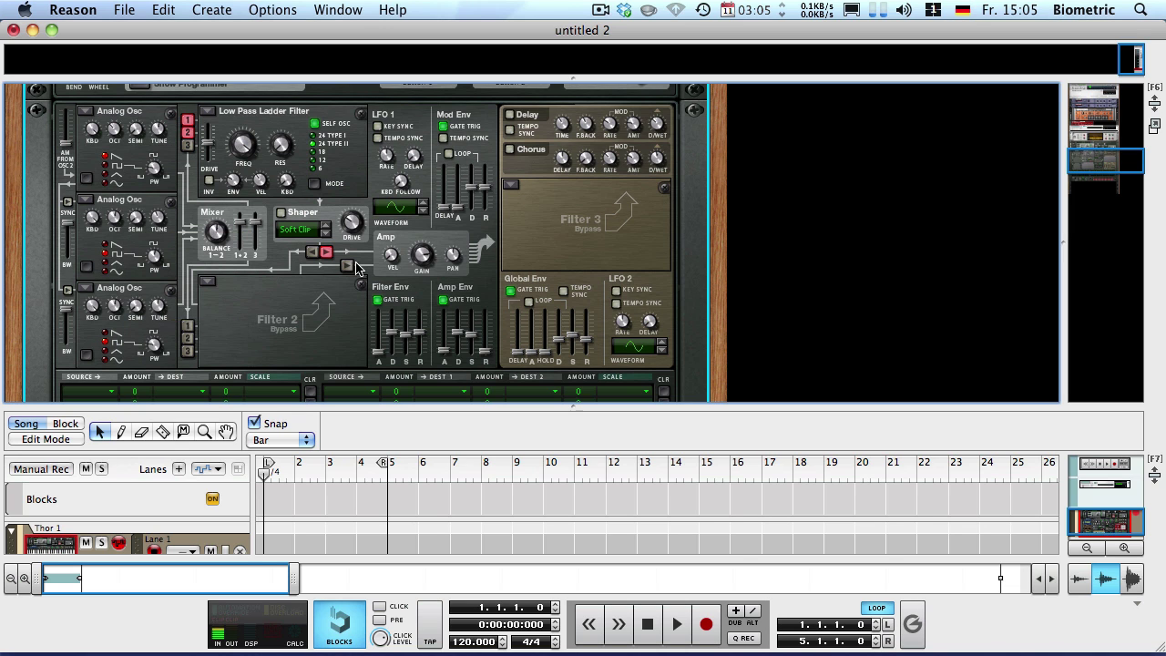
key(Tab)
Cable Thor's Audio Output 1 to the BV512 Carrier input and play the song through the vocoder.
scroll(519, 226, up, 3)
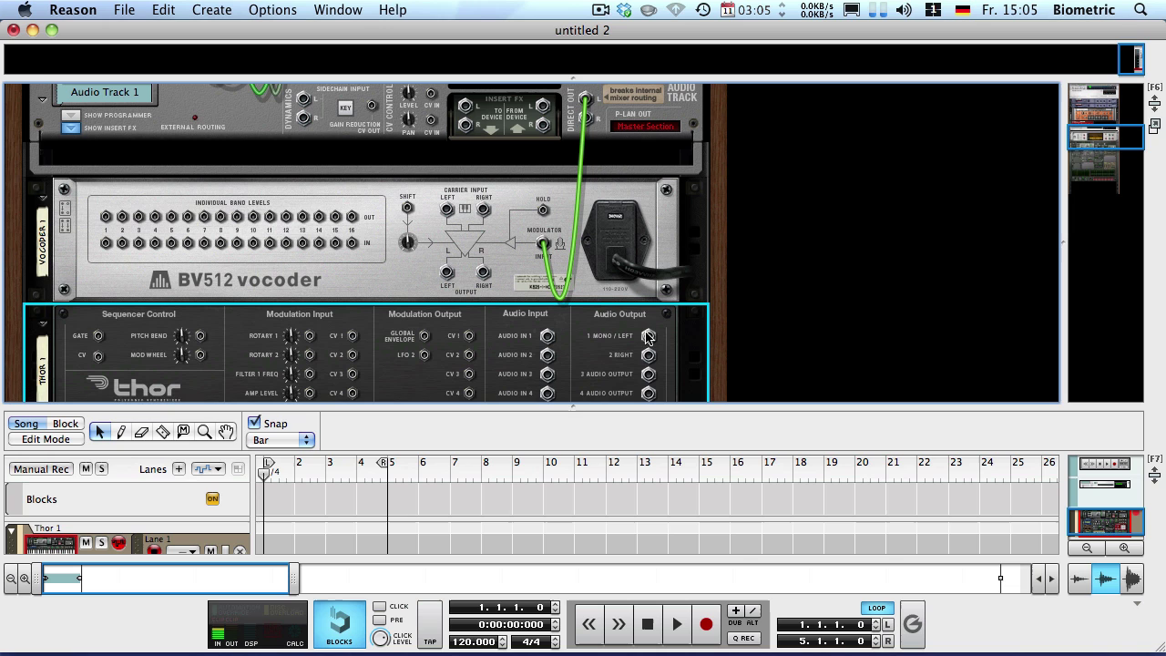
drag(648, 335, 451, 203)
key(Tab)
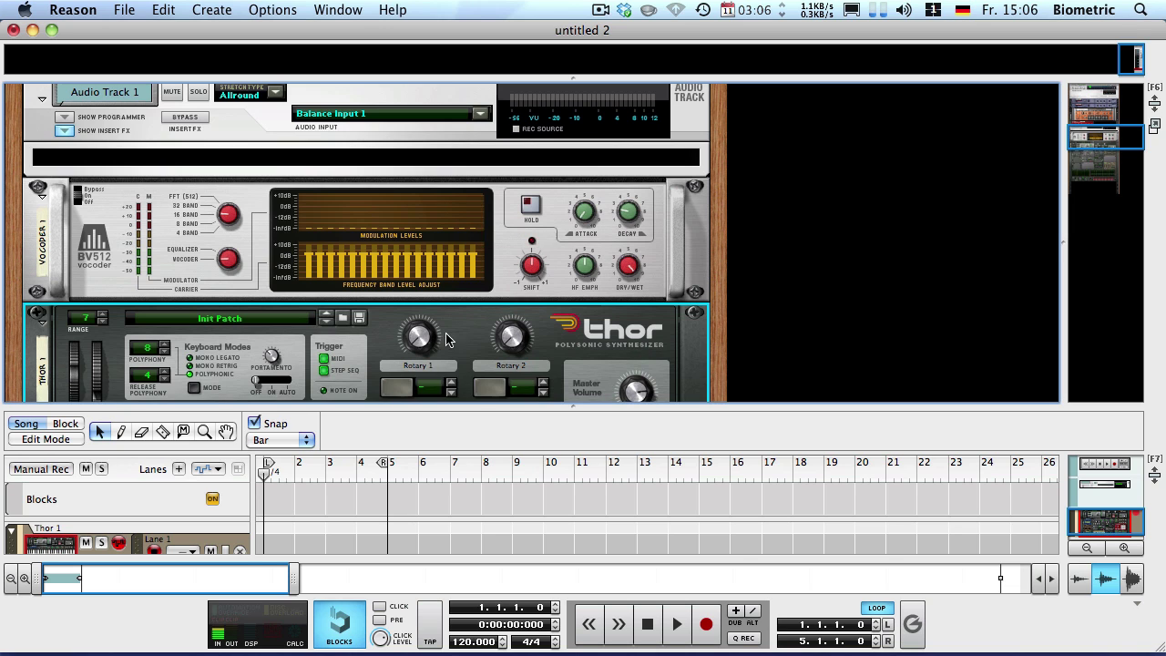
drag(447, 405, 412, 314)
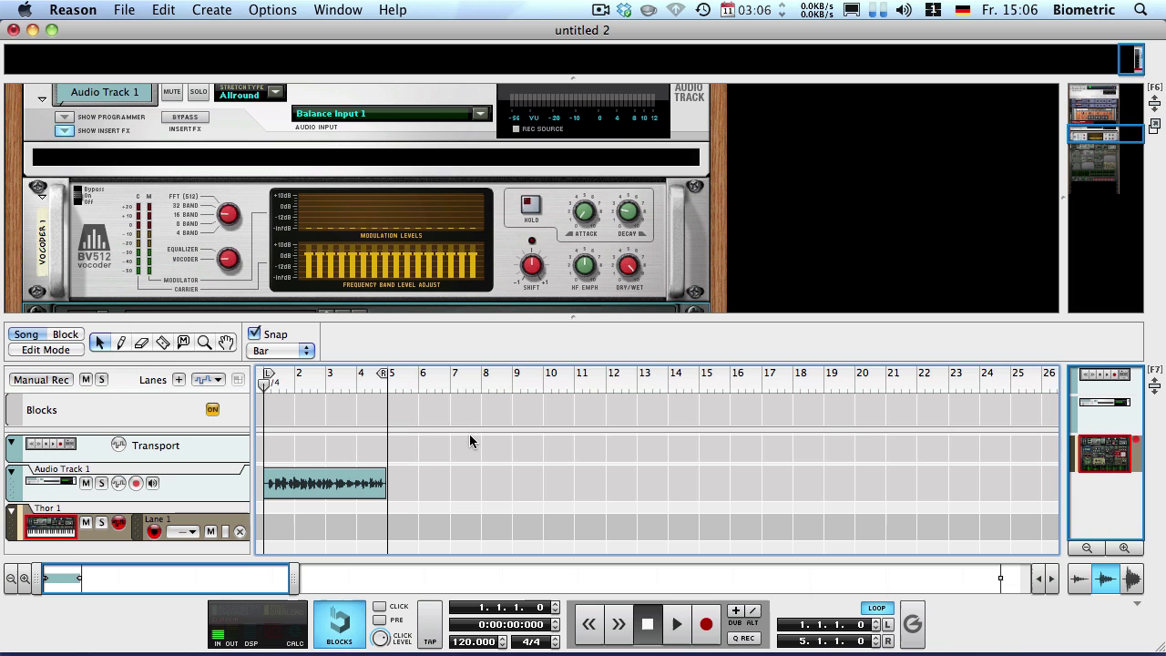
key(space)
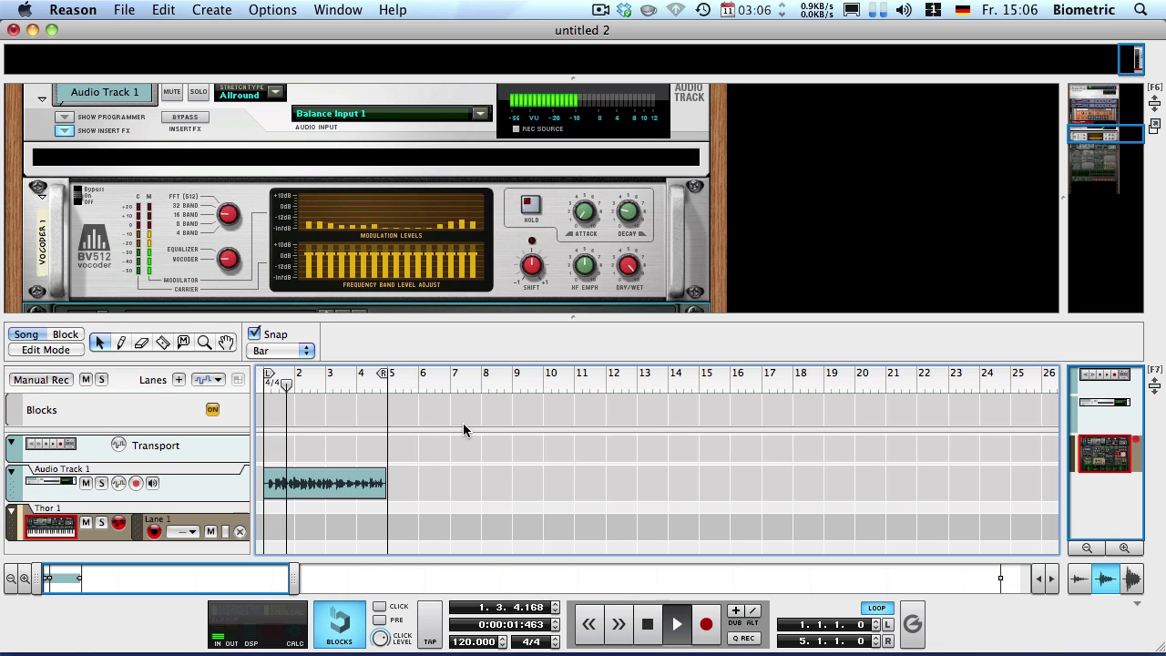
Select the Thor 1 track, restart playback from bar 1, then view the rack's rear cabling.
click(50, 526)
key(space)
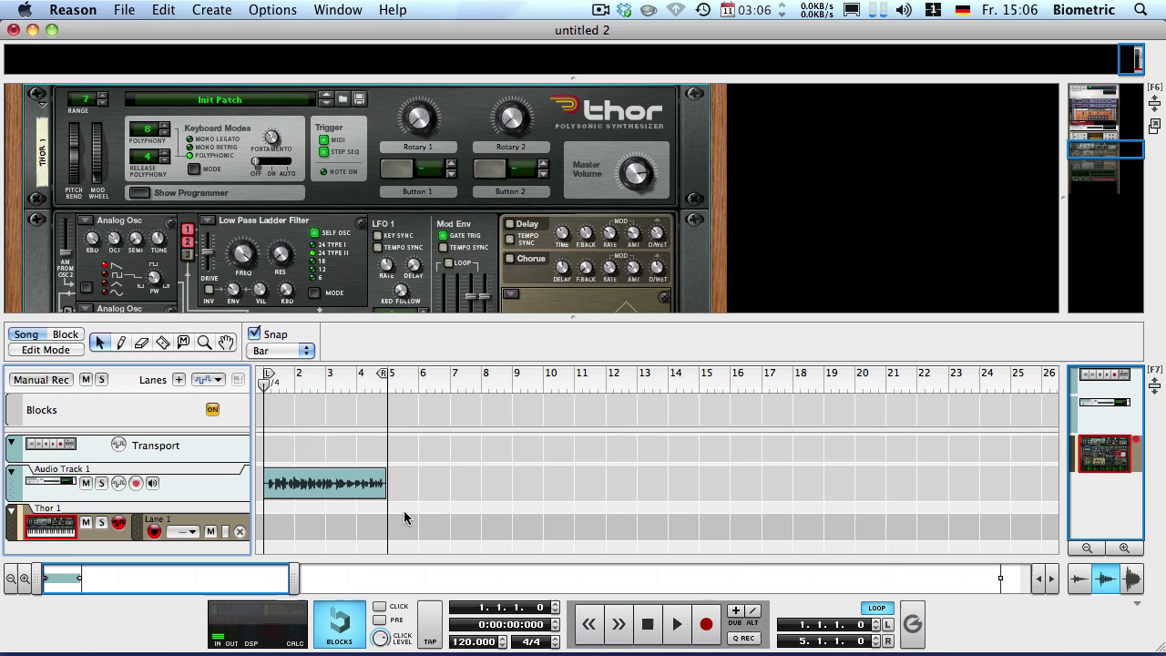
key(space)
key(space)
key(space)
key(space)
key(Tab)
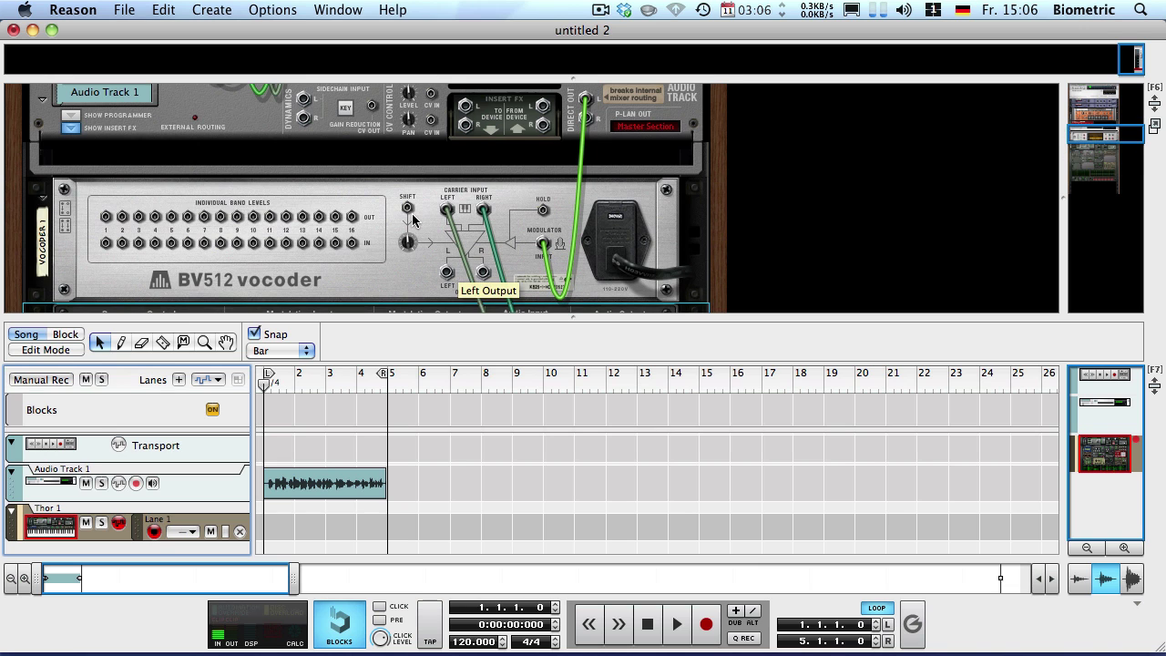
Add a Mix Channel and drag it into place between the BV512 vocoder and Thor.
scroll(424, 262, down, 6)
scroll(412, 270, up, 6)
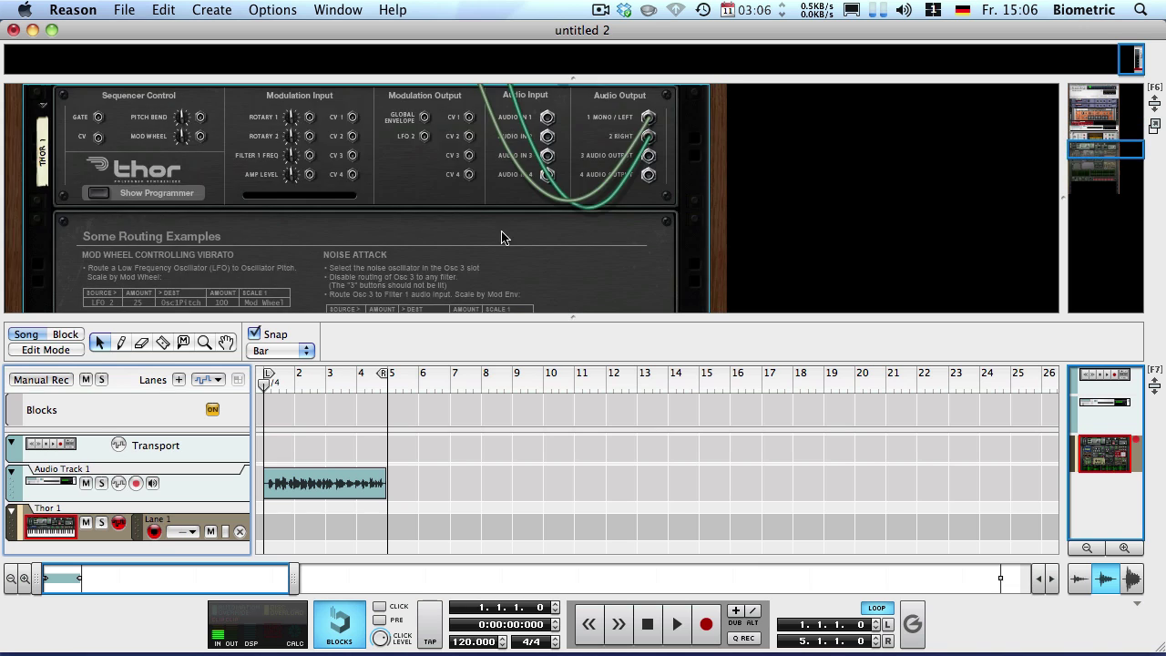
scroll(474, 271, down, 6)
right_click(490, 271)
mouse_move(524, 397)
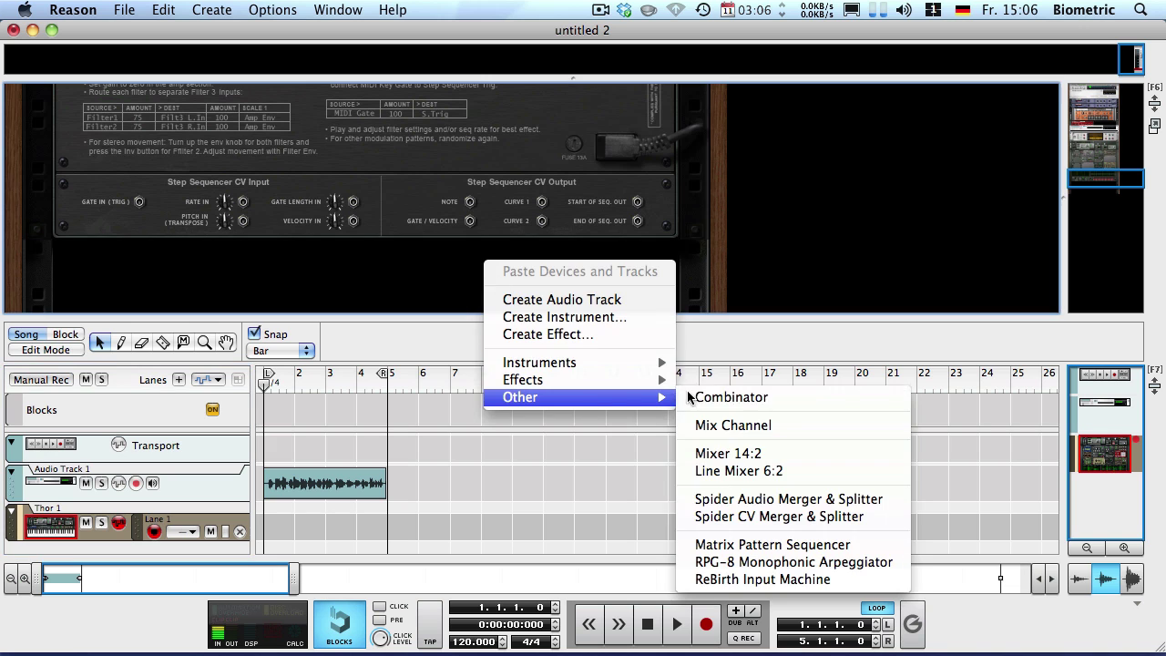
click(772, 426)
drag(30, 267, 387, 178)
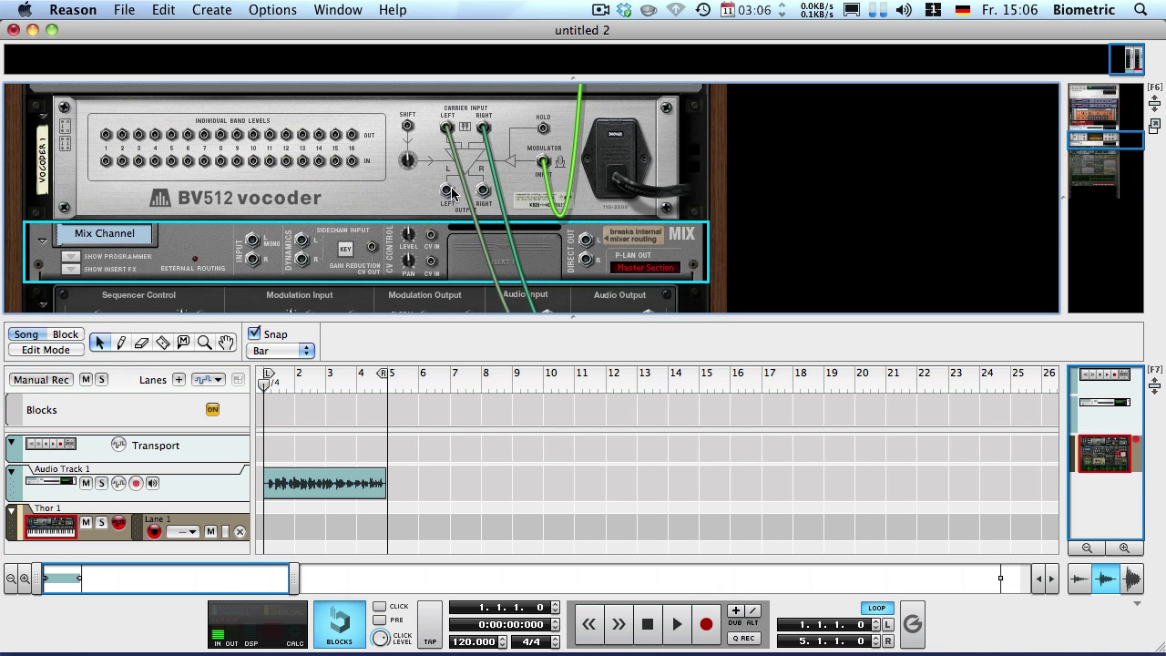
On the front panels, play the song through the Vocoder 1 mix channel and stop at bar 1.
key(Tab)
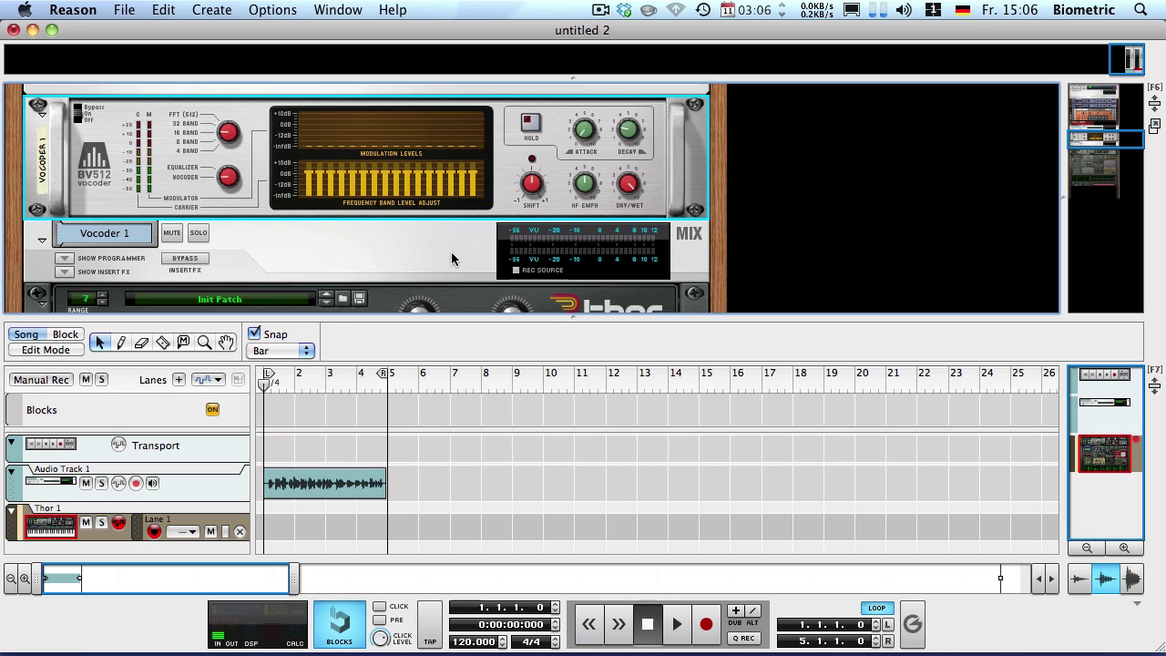
key(space)
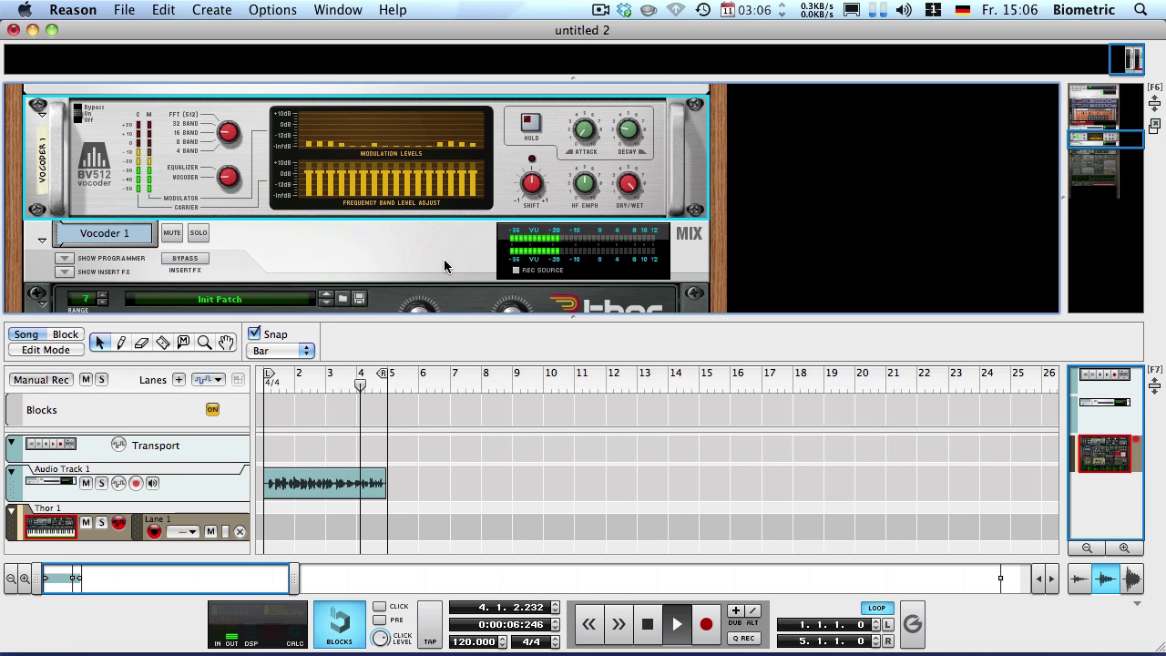
key(space)
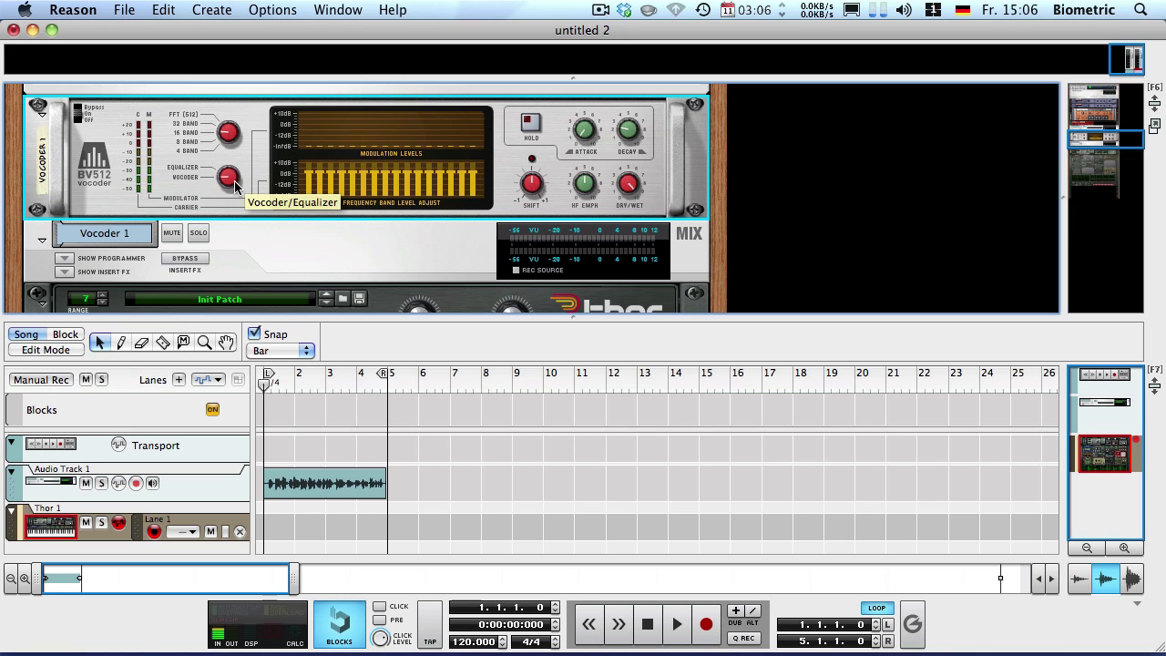
Delete the audio clip from Audio Track 1 and record-enable the track for live input.
click(300, 492)
key(Delete)
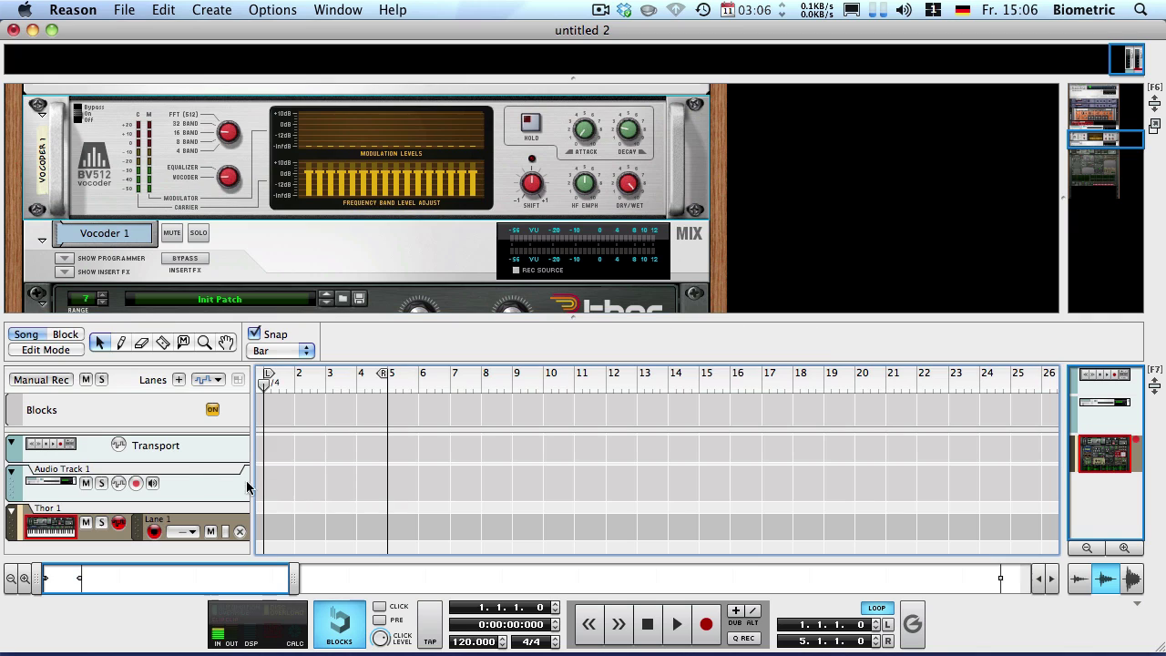
click(136, 484)
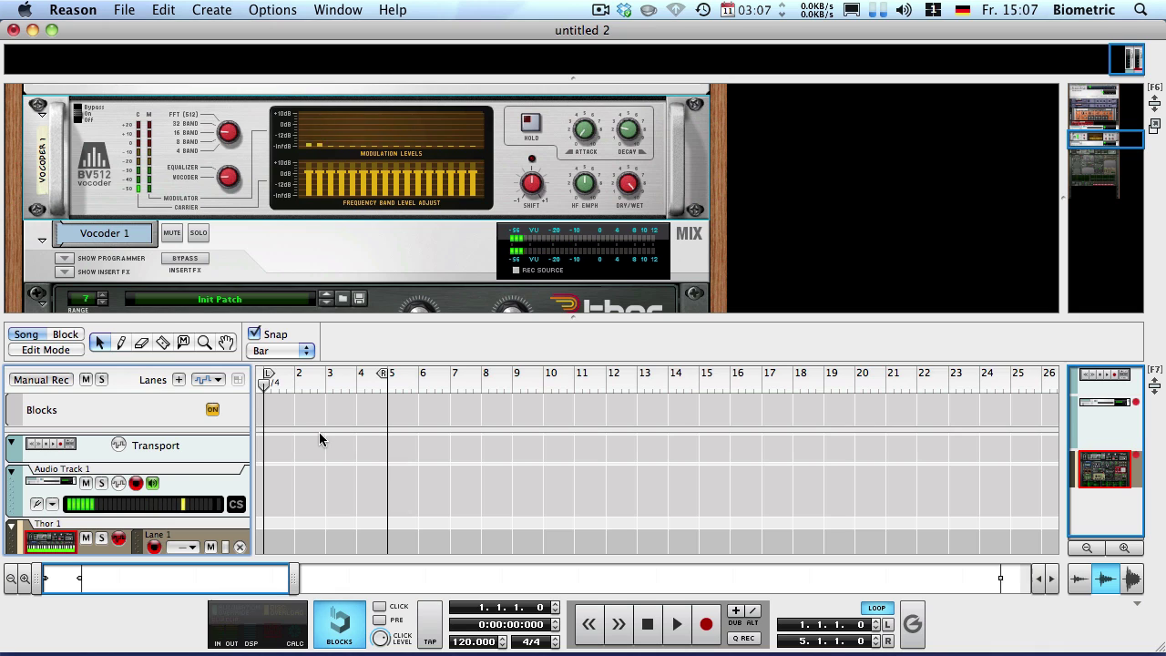
Re-arm Audio Track 1 for live voice input and move the BV512 vocoder lower in the rack.
click(136, 484)
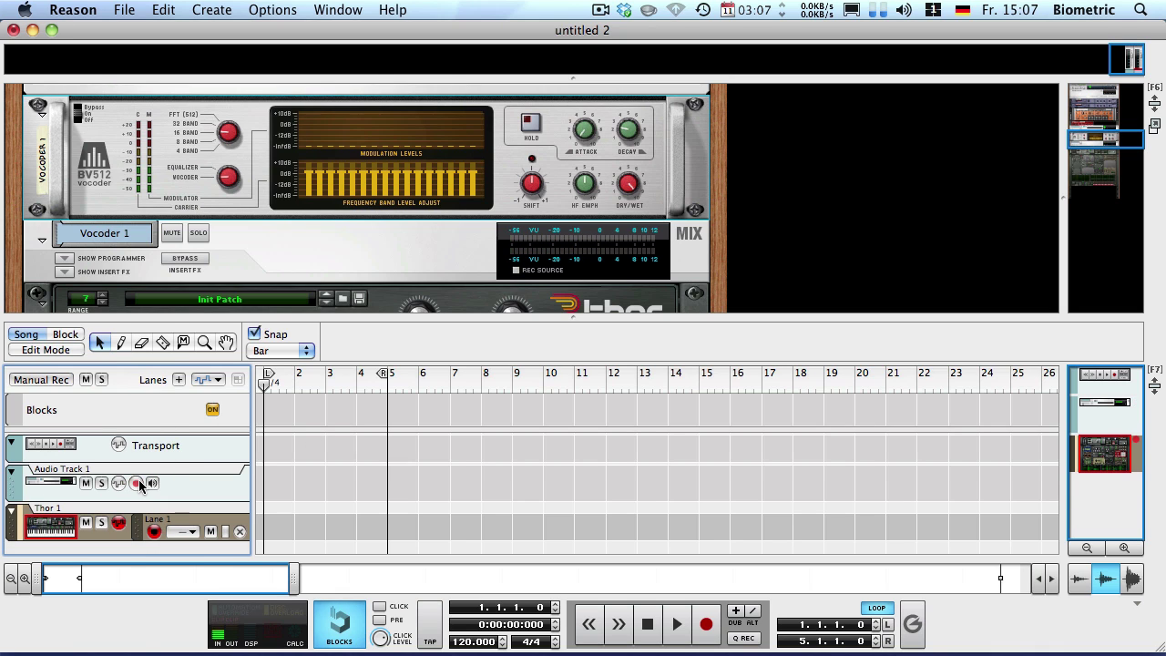
click(137, 483)
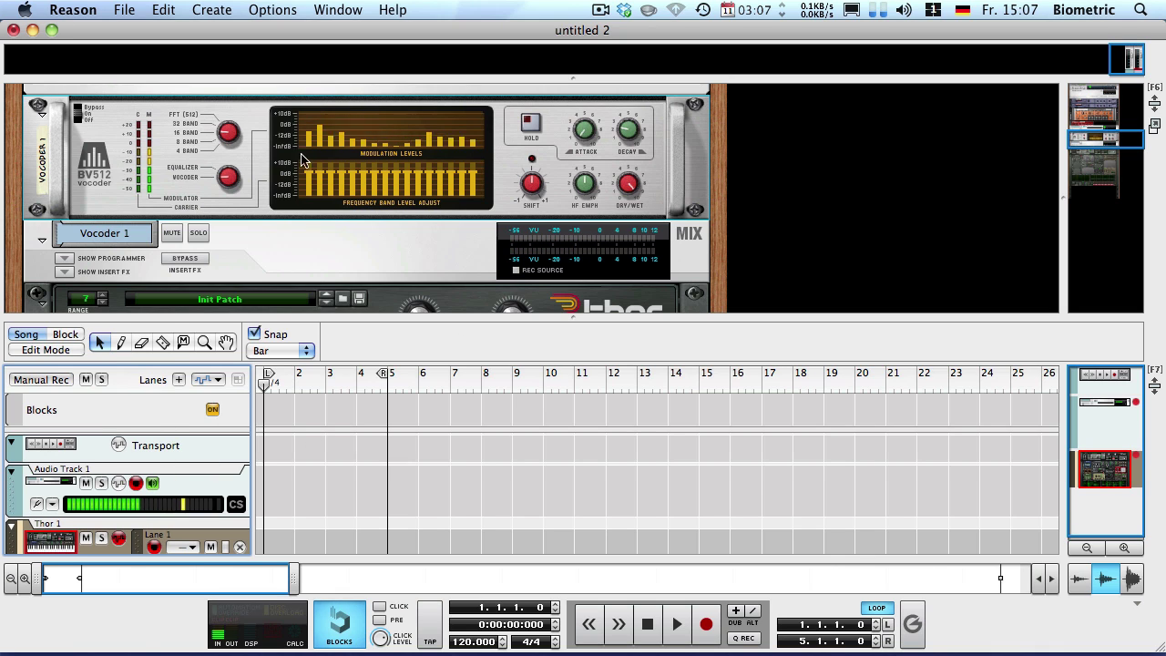
click(235, 146)
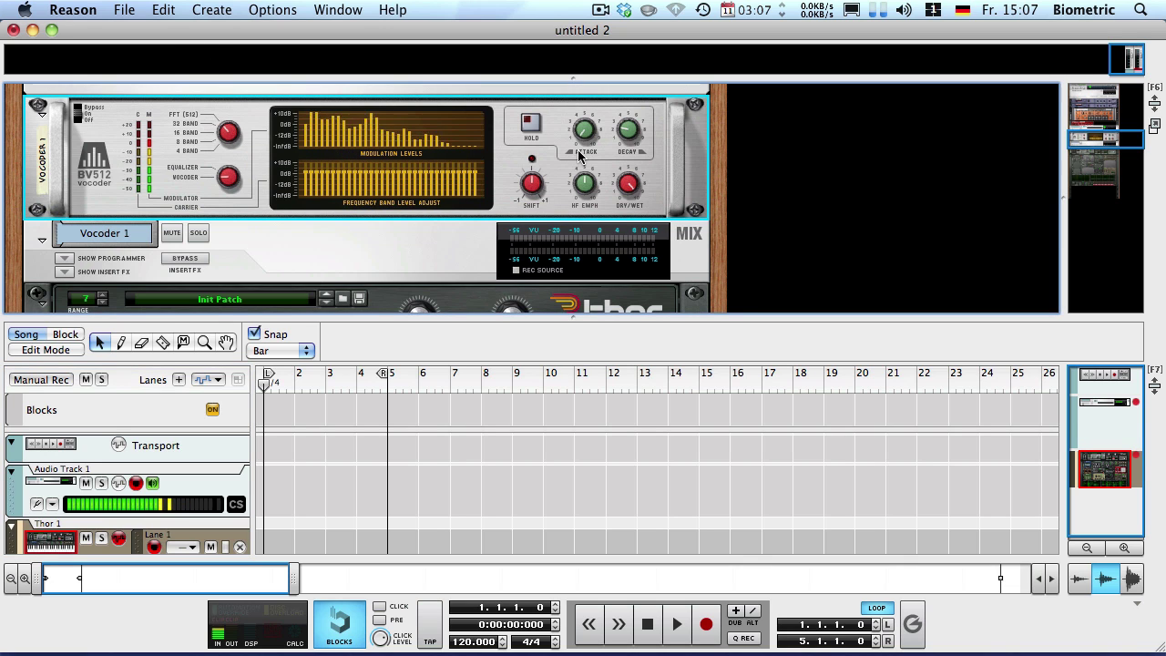
drag(628, 118, 628, 146)
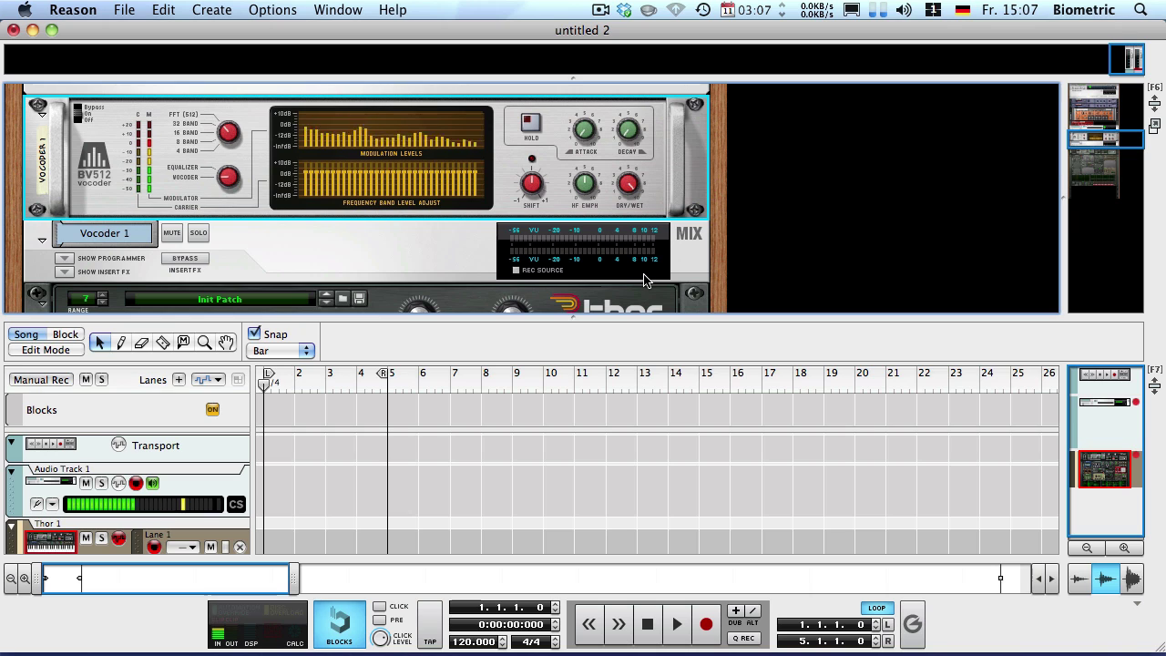